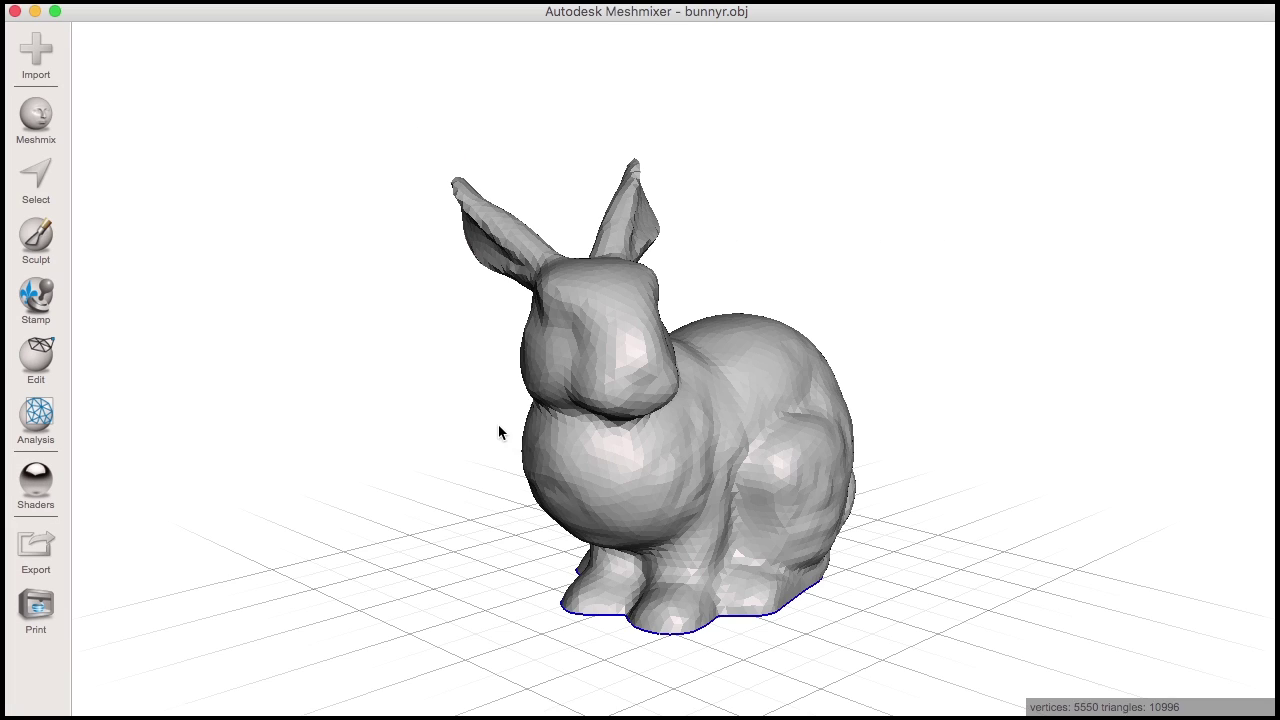
Step: Brush a wavy face selection across the bunny's side and bring up the Modify options
right_click_drag(489, 436, 761, 463)
key("s")
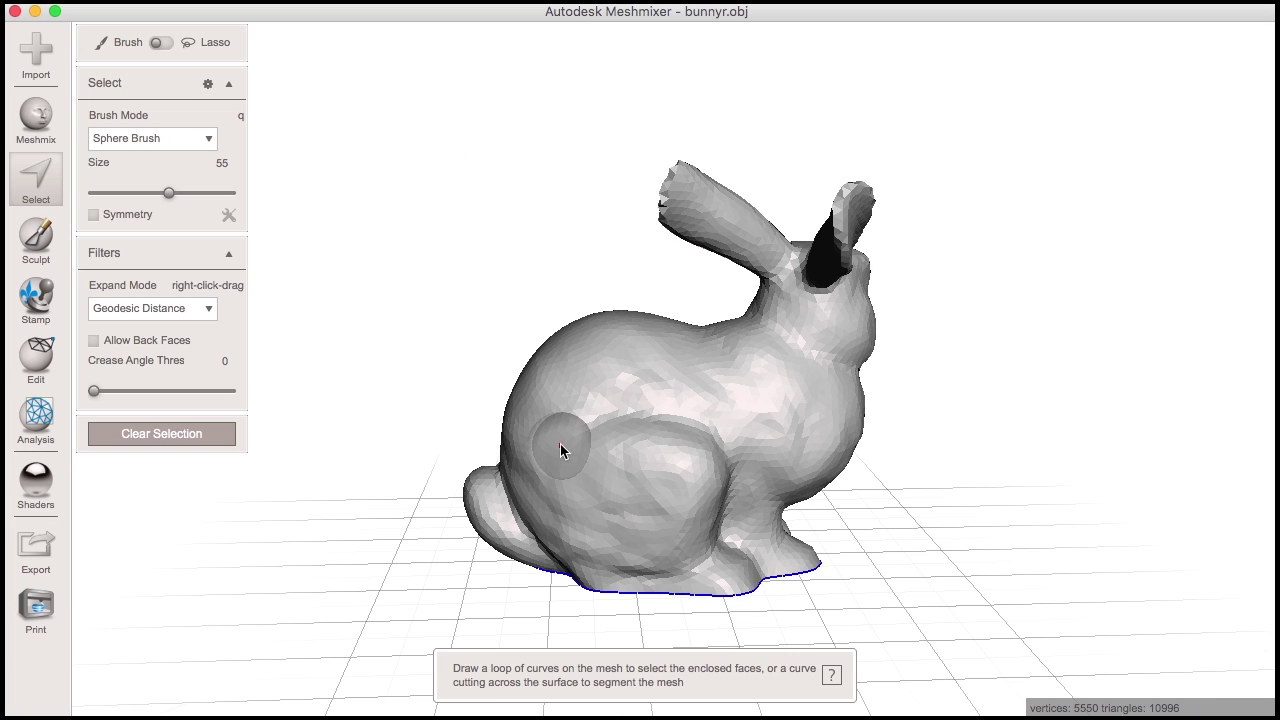
right_click_drag(727, 463, 170, 436)
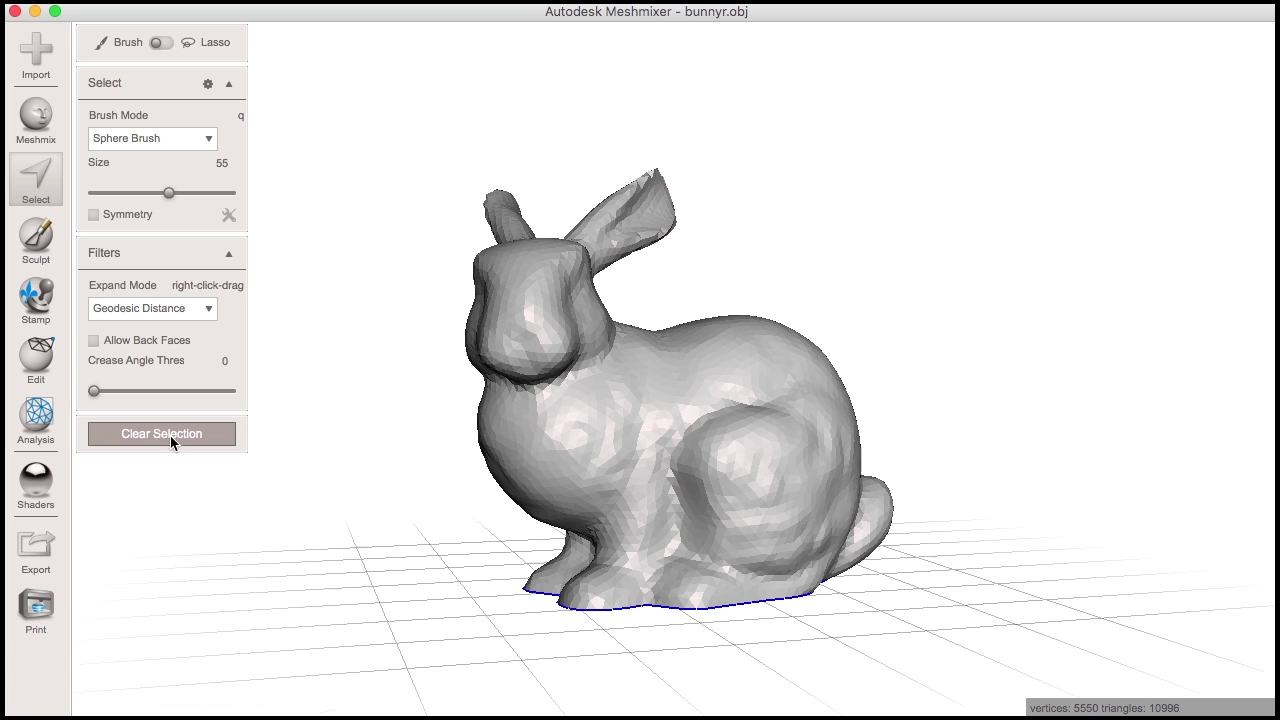
mouse_move(552, 471)
left_mouse_down()
mouse_move(617, 400)
mouse_move(648, 508)
mouse_move(689, 510)
mouse_move(712, 488)
mouse_move(707, 402)
mouse_move(733, 365)
mouse_move(781, 371)
mouse_move(796, 402)
mouse_move(796, 496)
mouse_move(851, 514)
left_mouse_up()
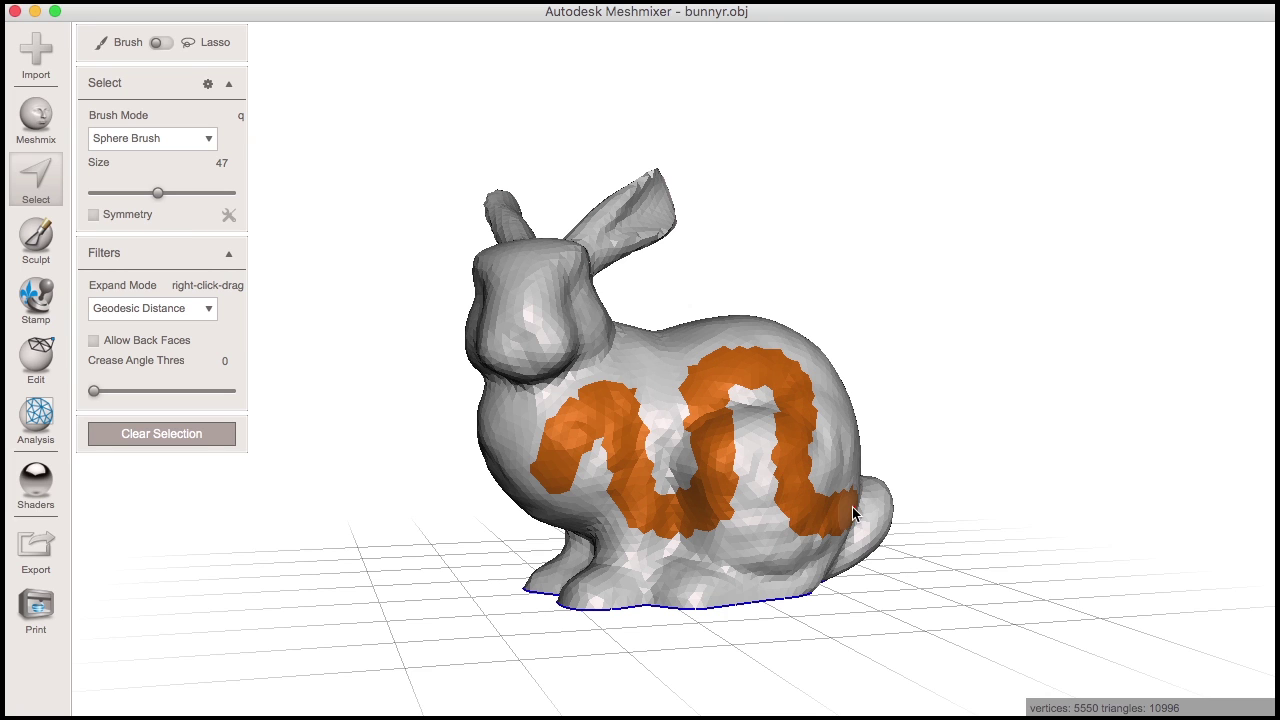
left_click(229, 145)
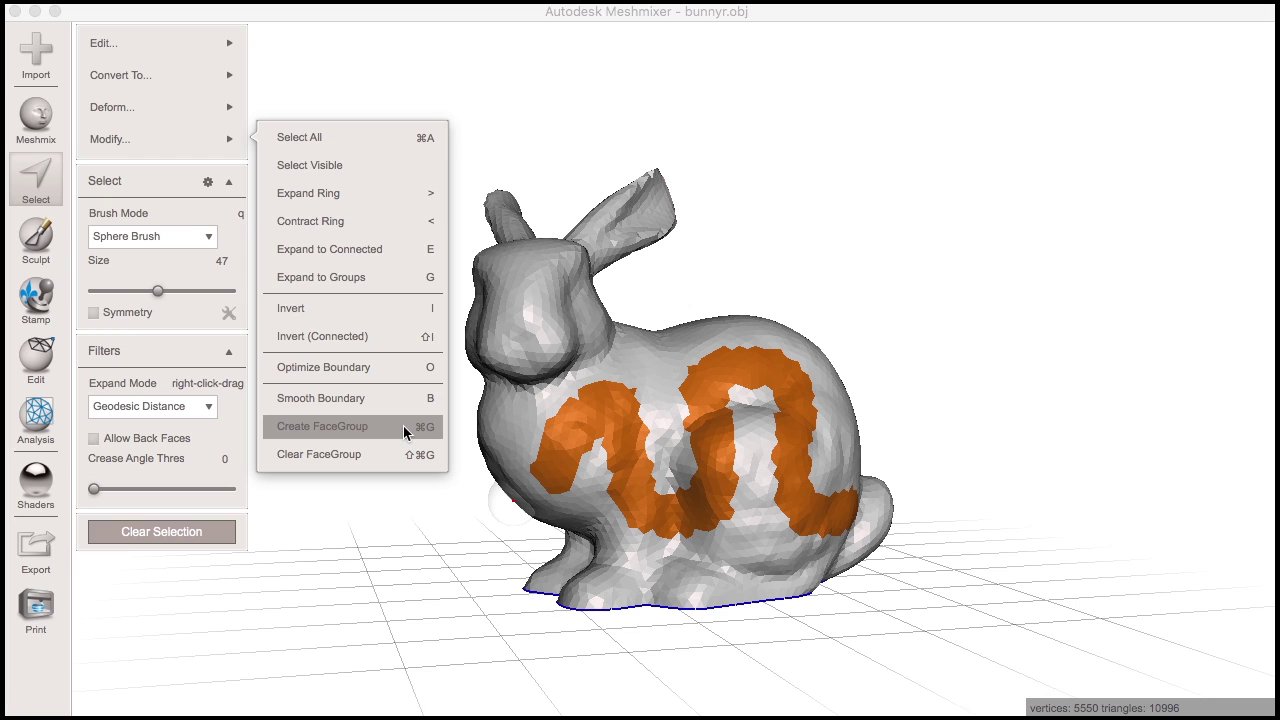
Step: Make the wavy selection a face group, then smooth its boundary with Preserve Group Borders off
left_click(340, 426)
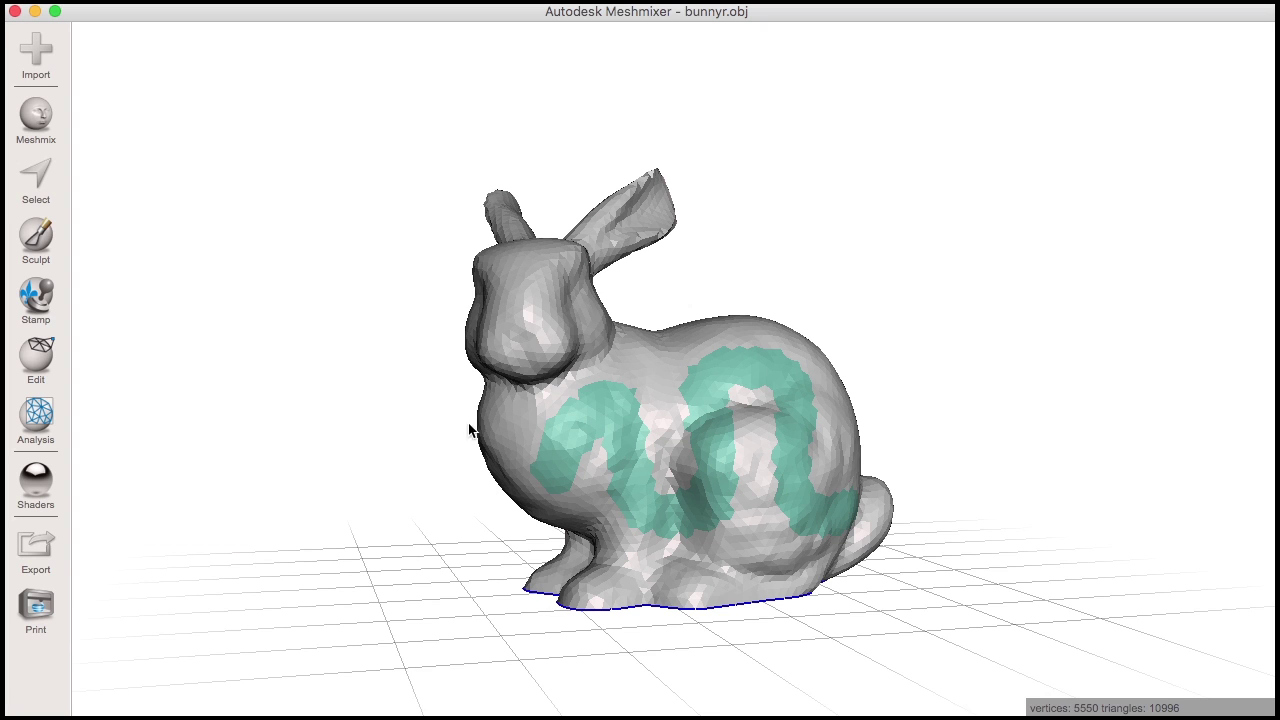
key("s")
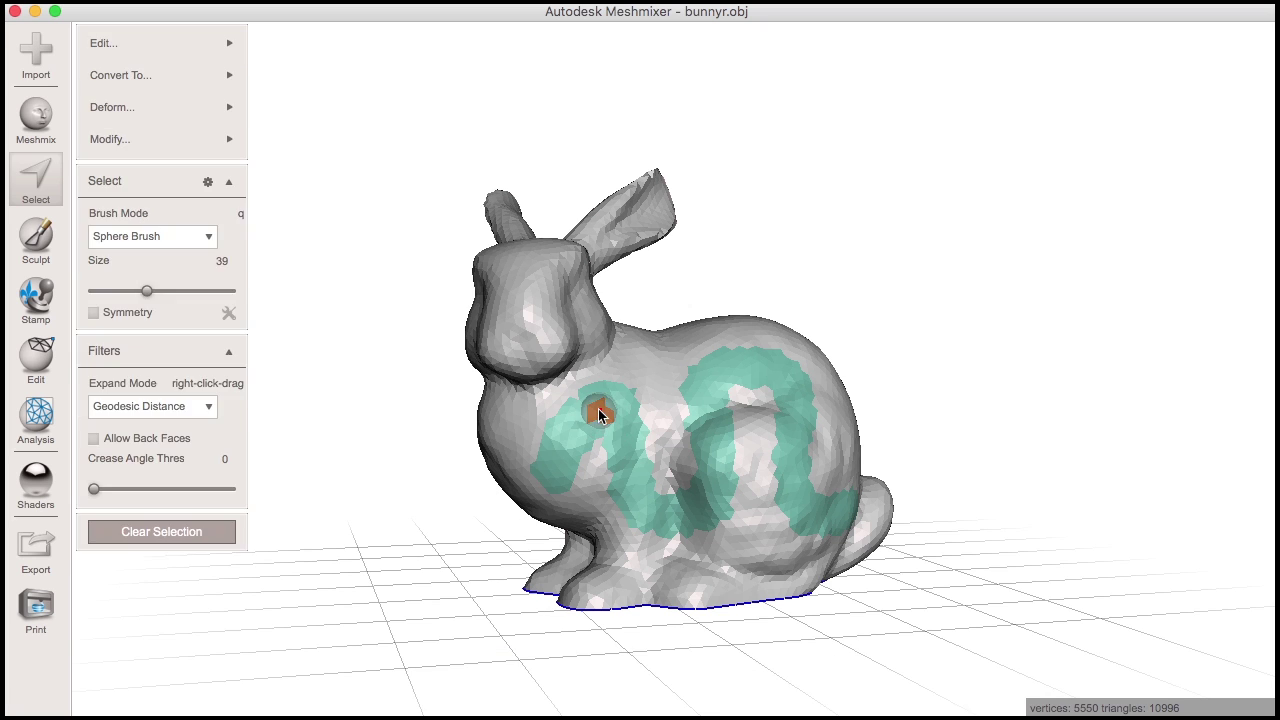
double_click(598, 409)
left_click(200, 139)
left_click(339, 397)
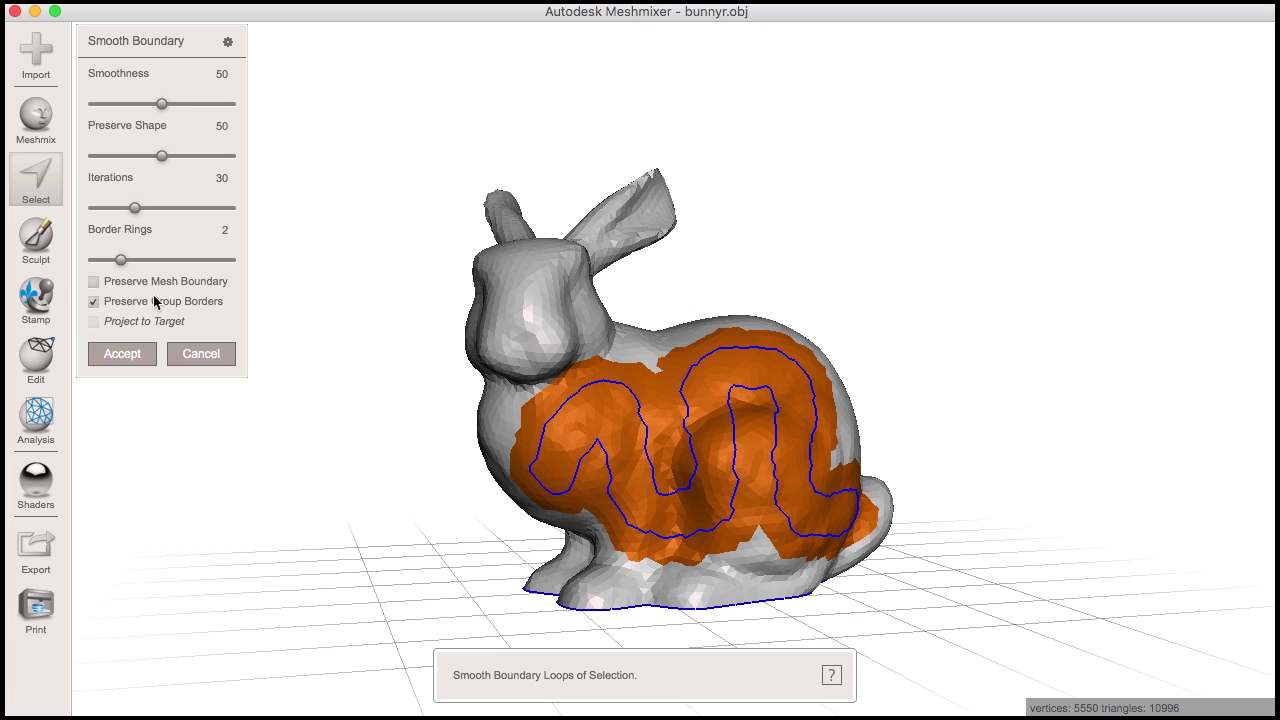
left_click(93, 303)
left_click(122, 354)
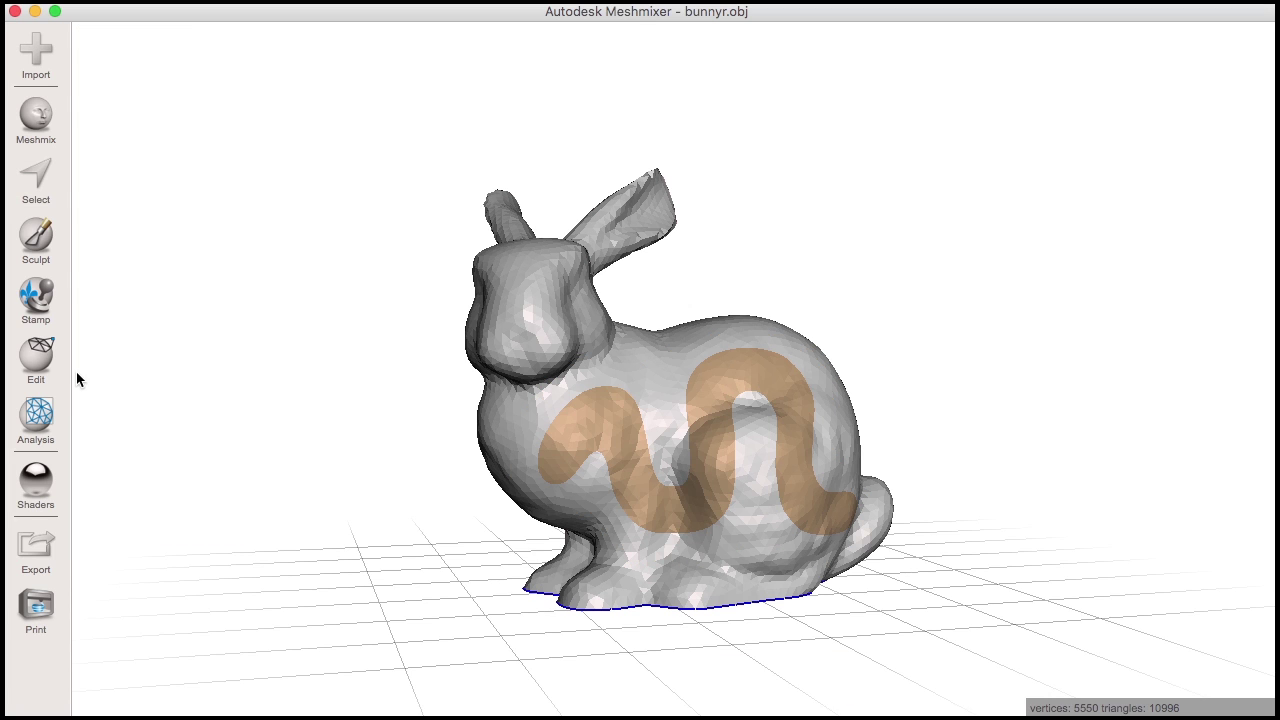
Step: Start Generate Complex on the smoothed wavy band and zoom in on the outlined region
left_click(63, 365)
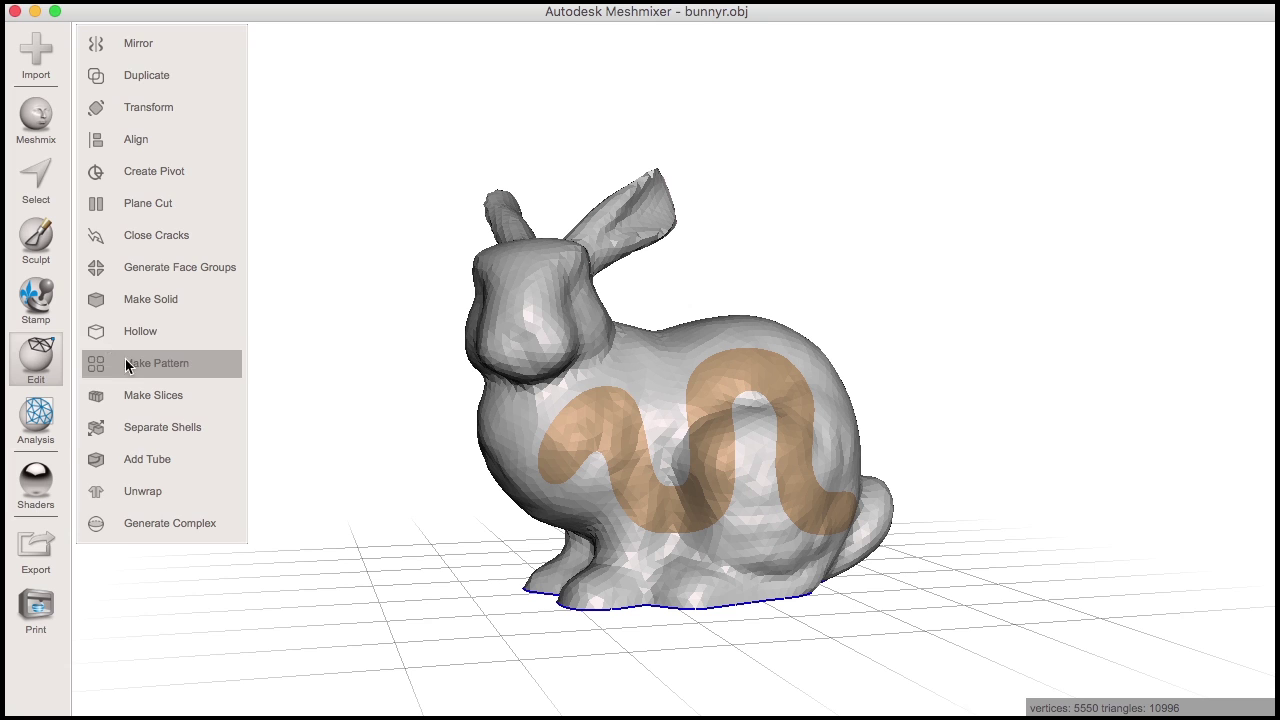
left_click(140, 527)
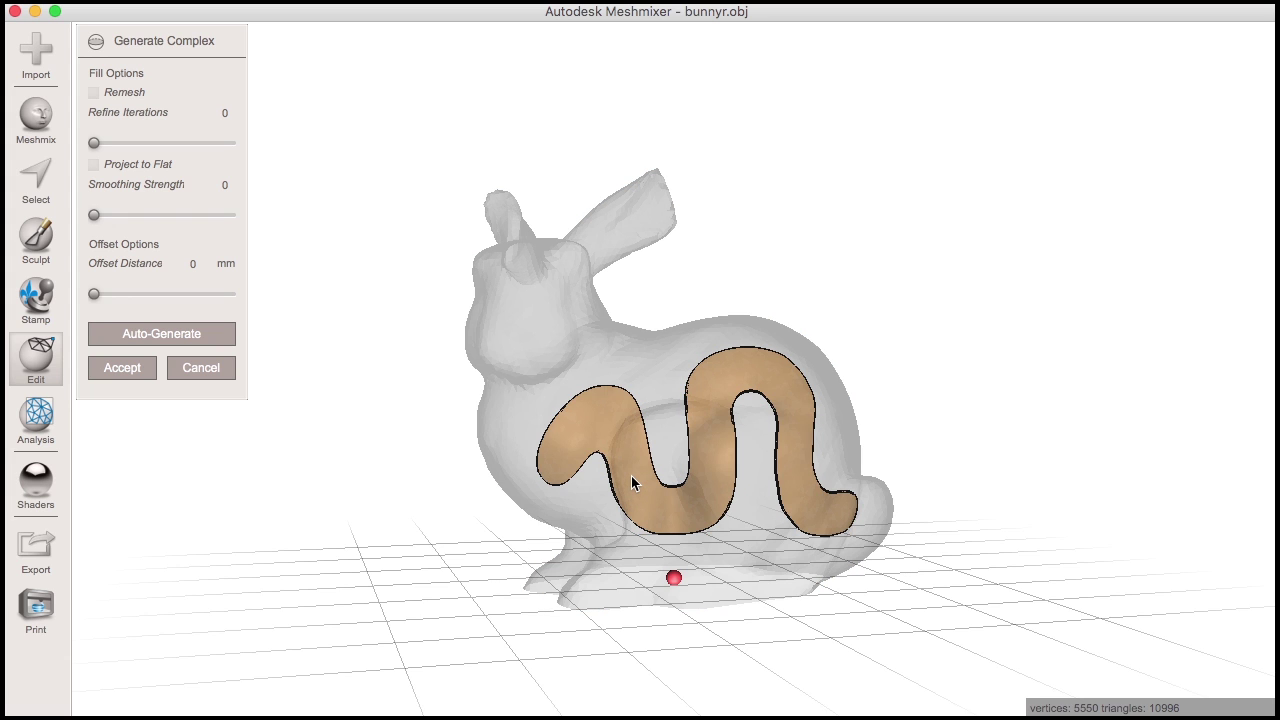
mouse_move(631, 476)
right_mouse_down()
mouse_move(514, 471)
mouse_move(534, 457)
right_mouse_up()
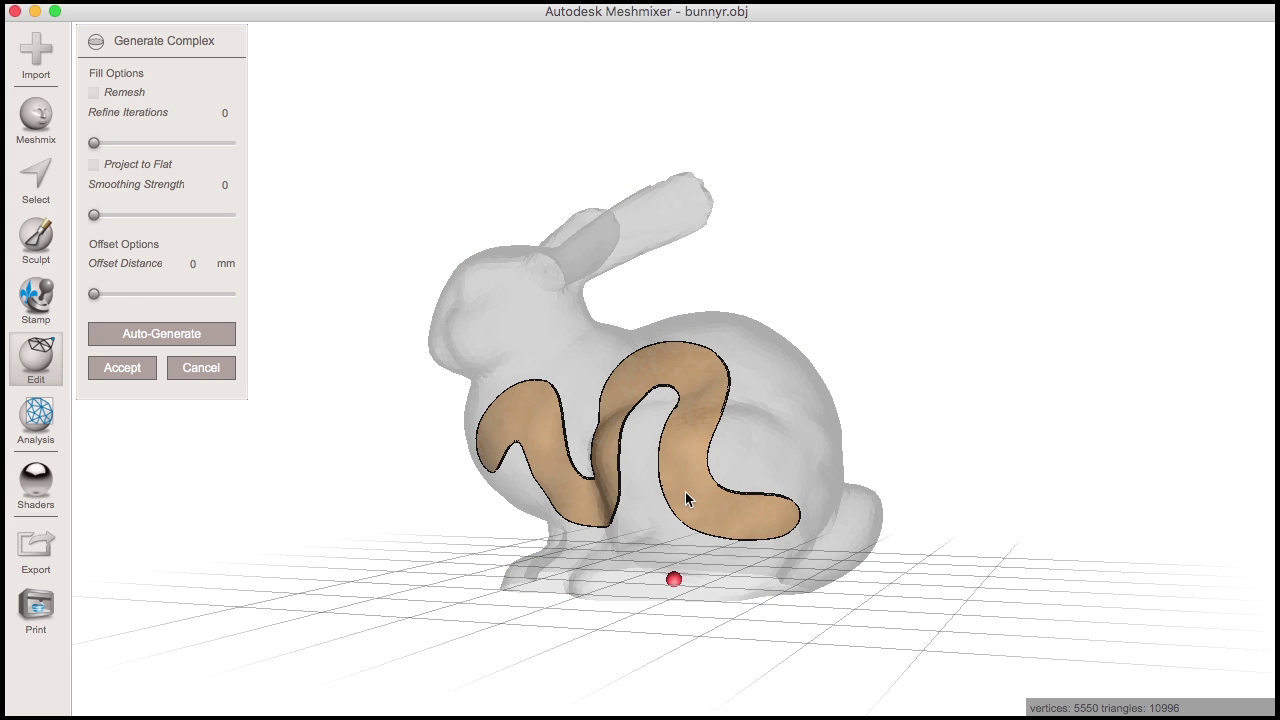
scroll(690, 490, "up", 5)
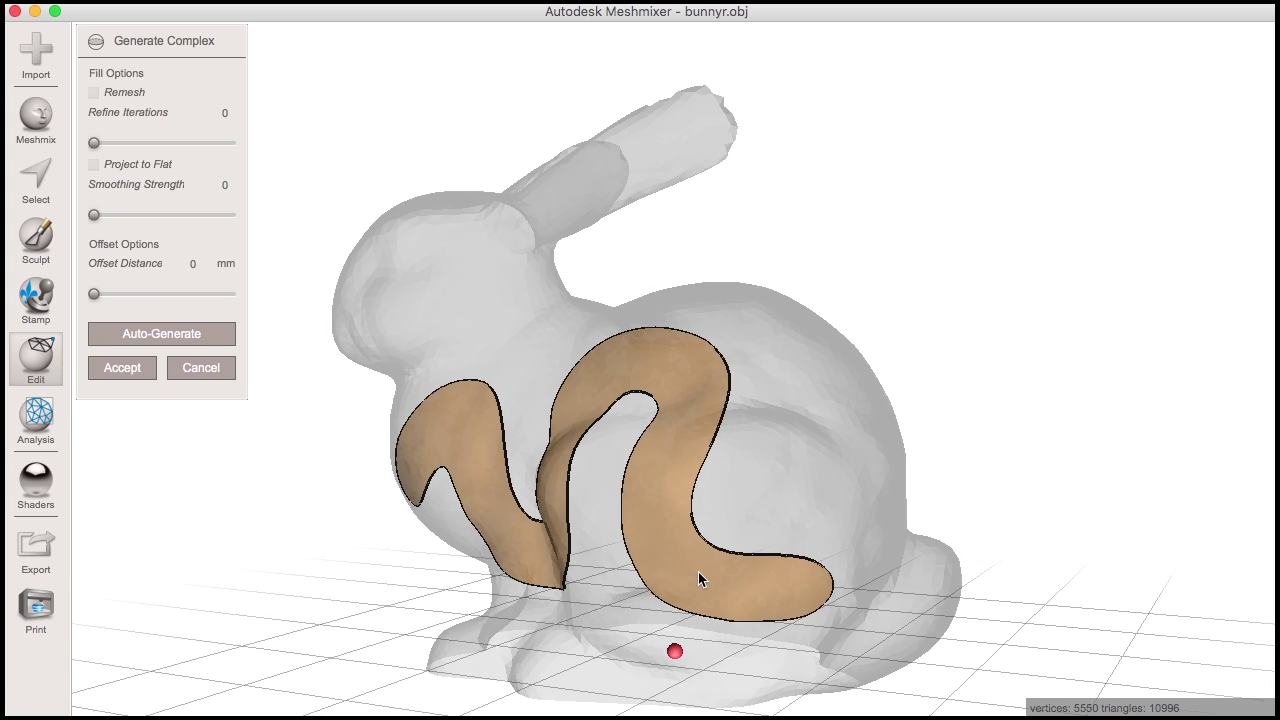
scroll(716, 530, "up", 5)
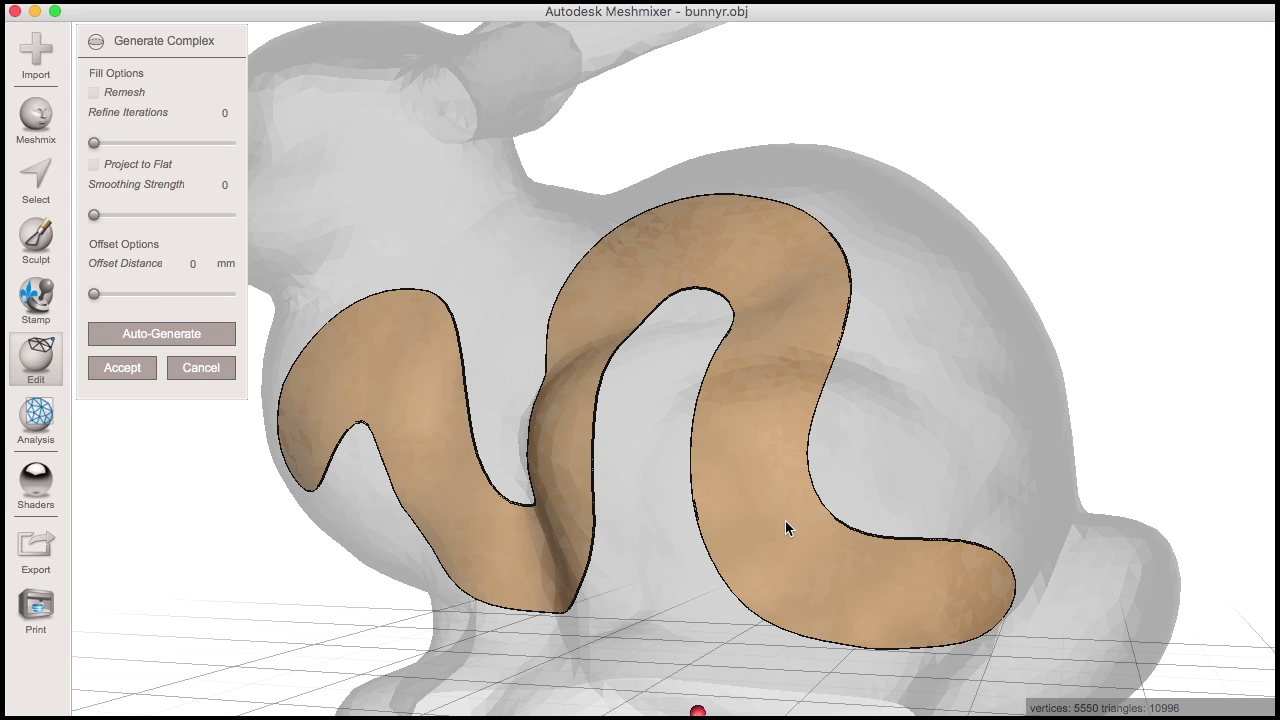
Step: Raise the wavy complex's offset distance to 1.96 mm, checking it edge-on and from the side
mouse_move(786, 522)
right_mouse_down()
mouse_move(443, 523)
mouse_move(788, 524)
right_mouse_up()
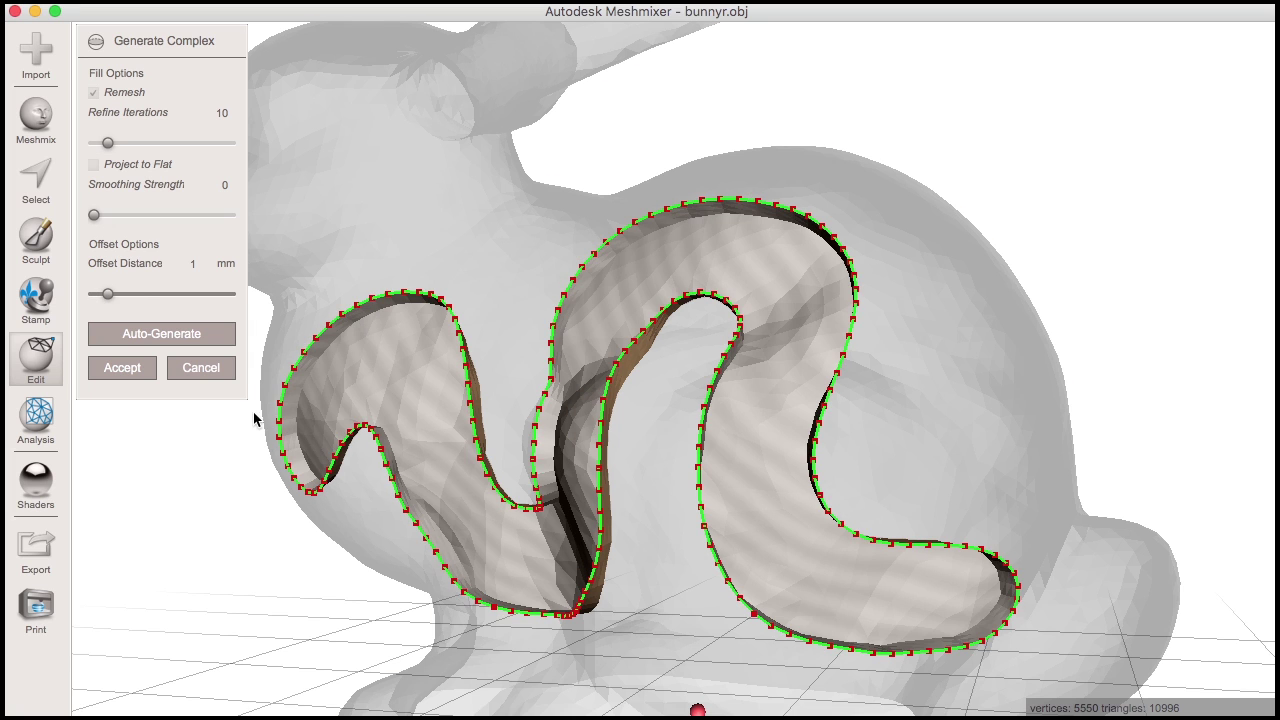
mouse_move(108, 295)
left_mouse_down()
mouse_move(147, 294)
mouse_move(97, 294)
mouse_move(121, 295)
left_mouse_up()
right_click_drag(620, 442, 385, 438)
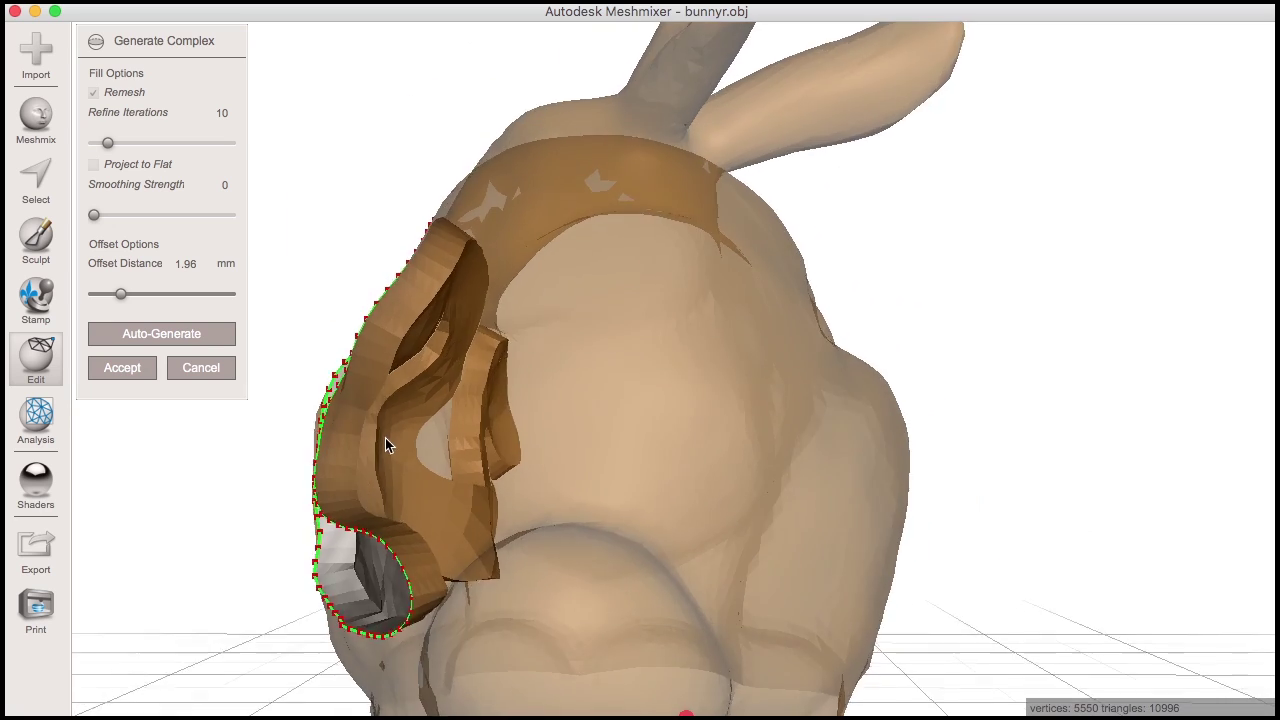
left_click(122, 368)
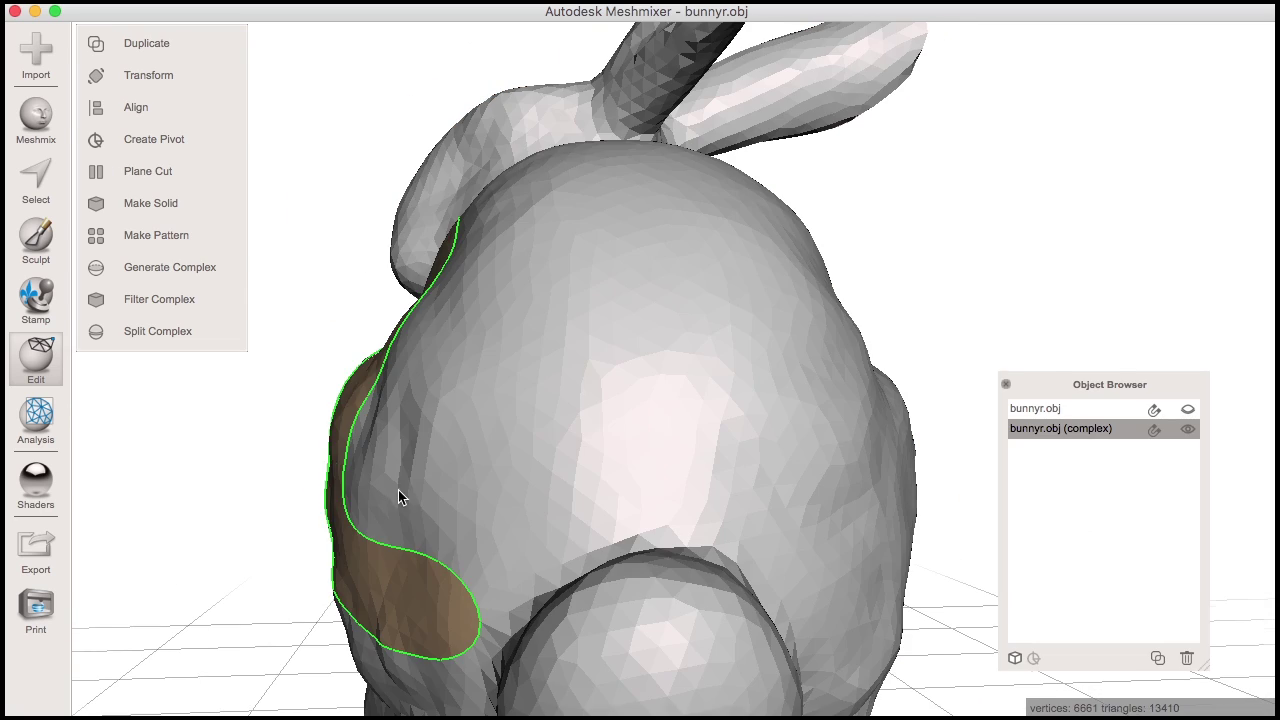
right_click_drag(400, 491, 618, 505)
left_click(33, 484)
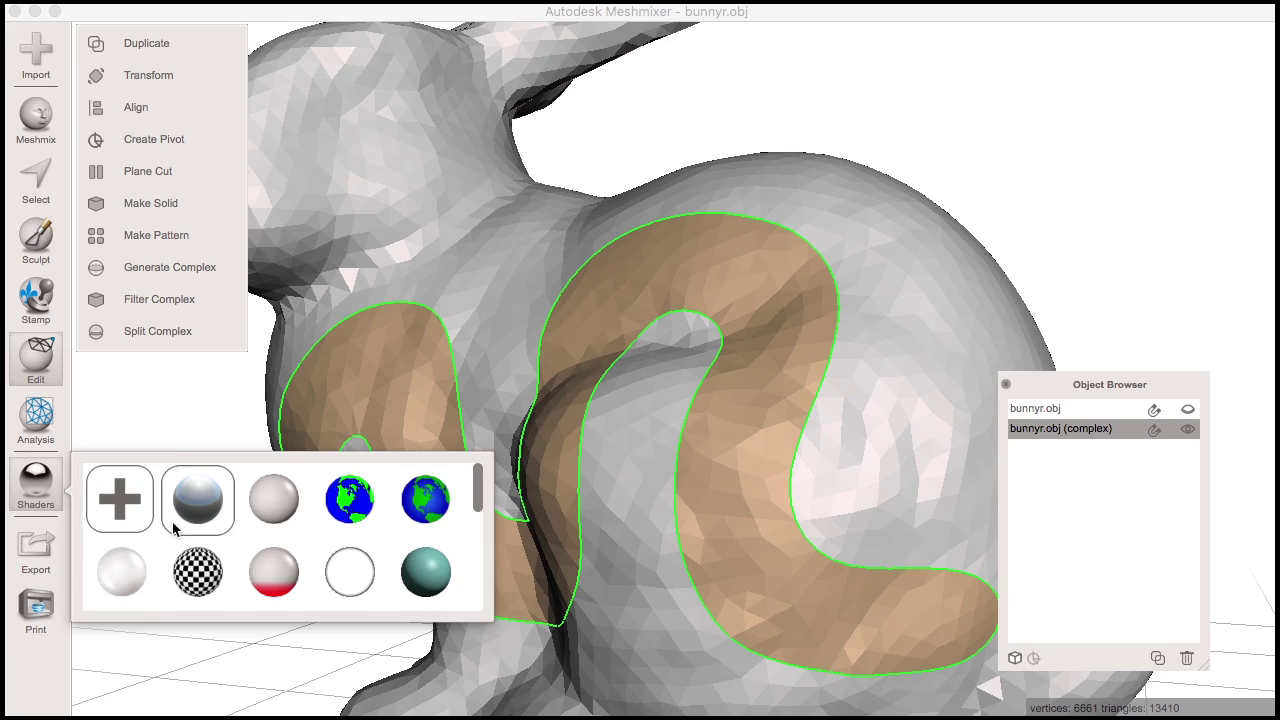
left_click_drag(122, 580, 764, 381)
right_click_drag(780, 491, 545, 450)
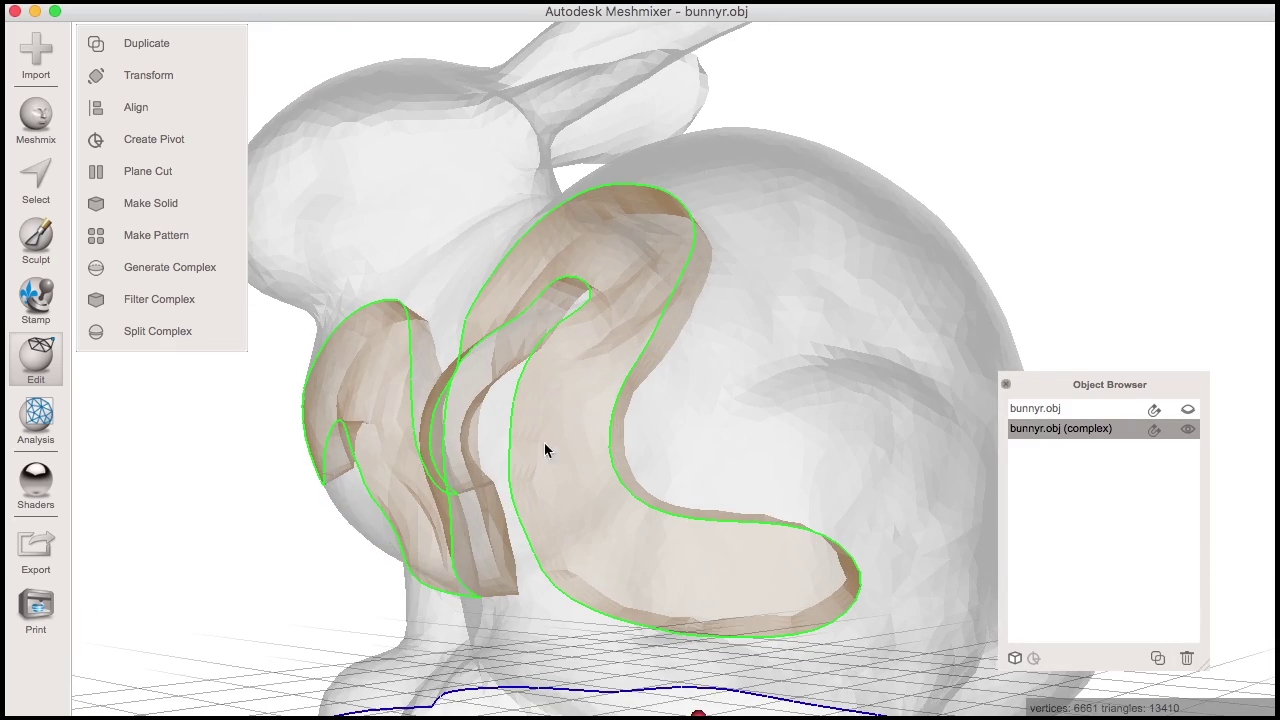
left_click(35, 483)
left_click_drag(274, 494, 546, 409)
right_click_drag(546, 409, 331, 416)
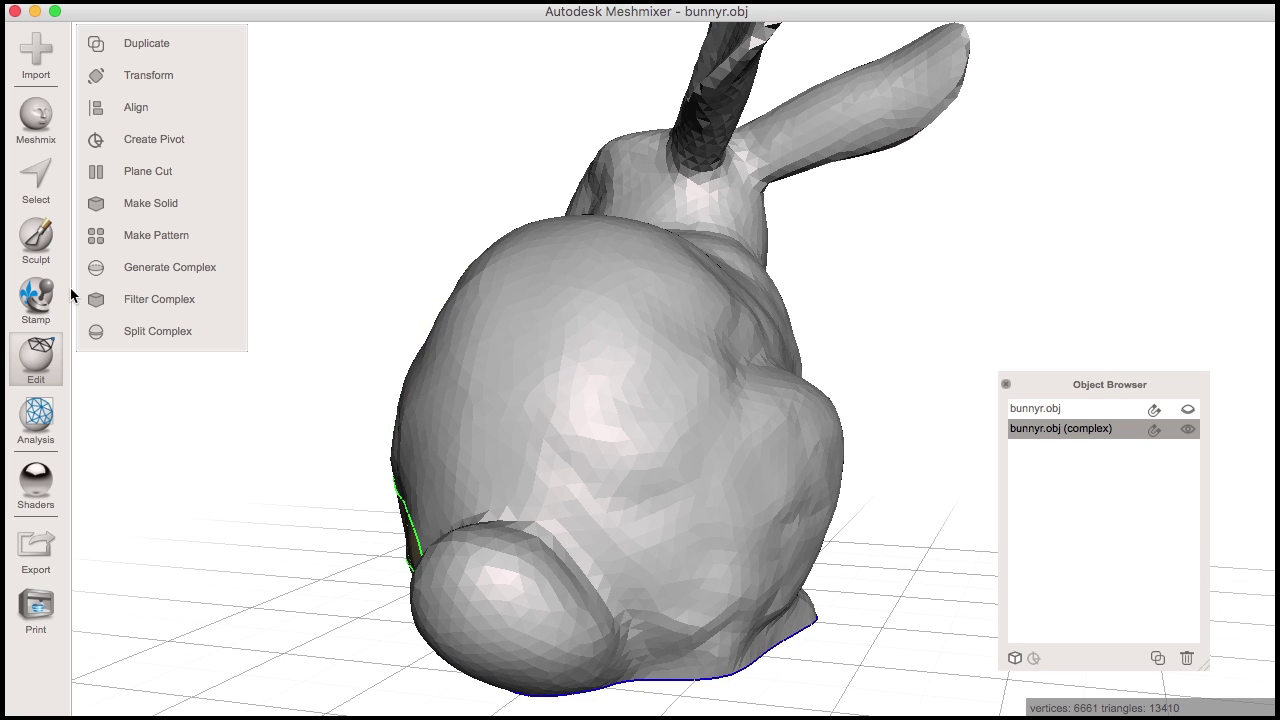
Step: Stamp a large star onto the bunny's back with the Stamp tool
left_click(35, 300)
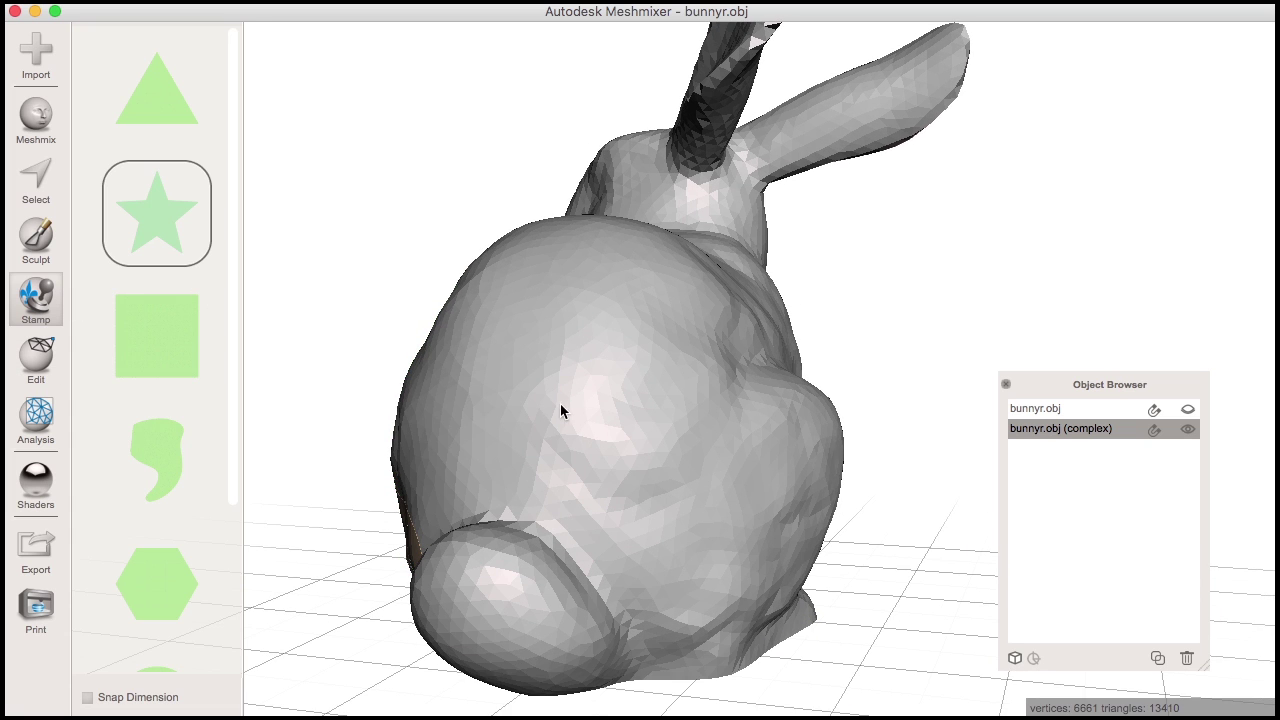
left_click_drag(567, 389, 584, 561)
mouse_move(440, 518)
right_mouse_down()
mouse_move(691, 514)
mouse_move(614, 543)
mouse_move(194, 434)
right_mouse_up()
left_click(20, 372)
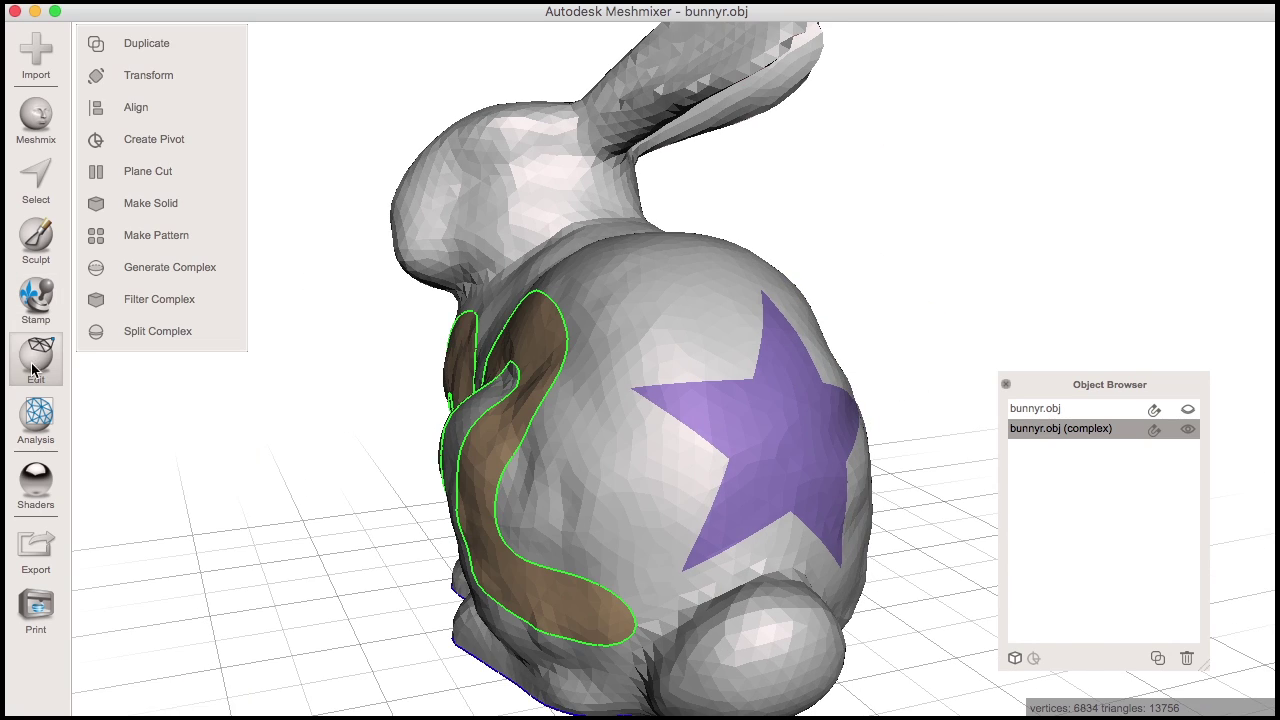
Step: Generate and accept a star complex with 6 refine iterations and 1 mm offset
left_click(138, 274)
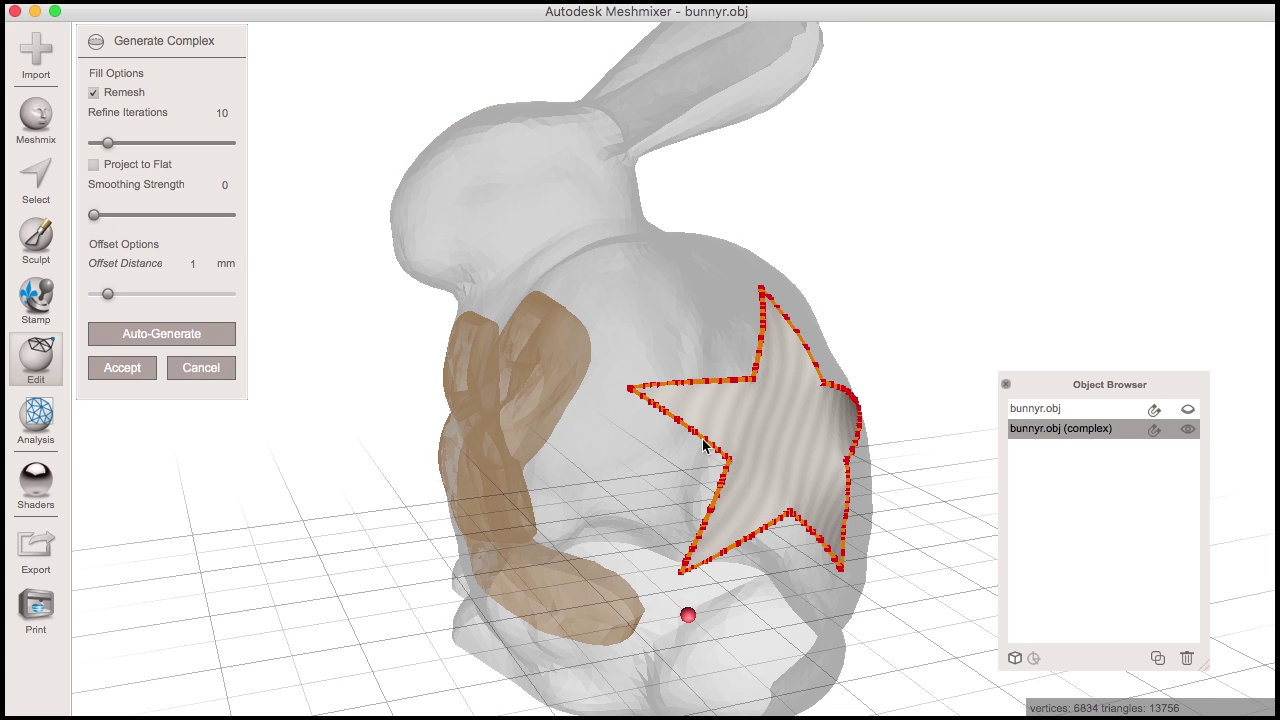
right_click_drag(703, 443, 663, 520)
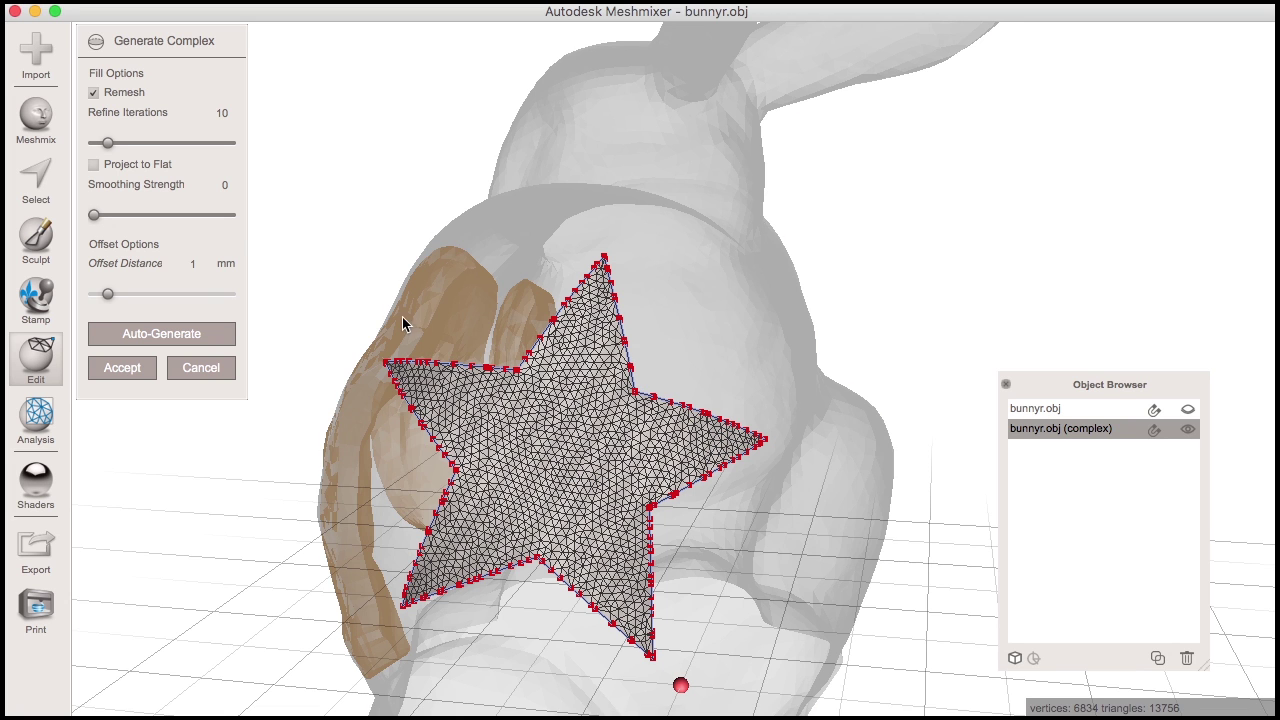
left_click_drag(119, 149, 100, 147)
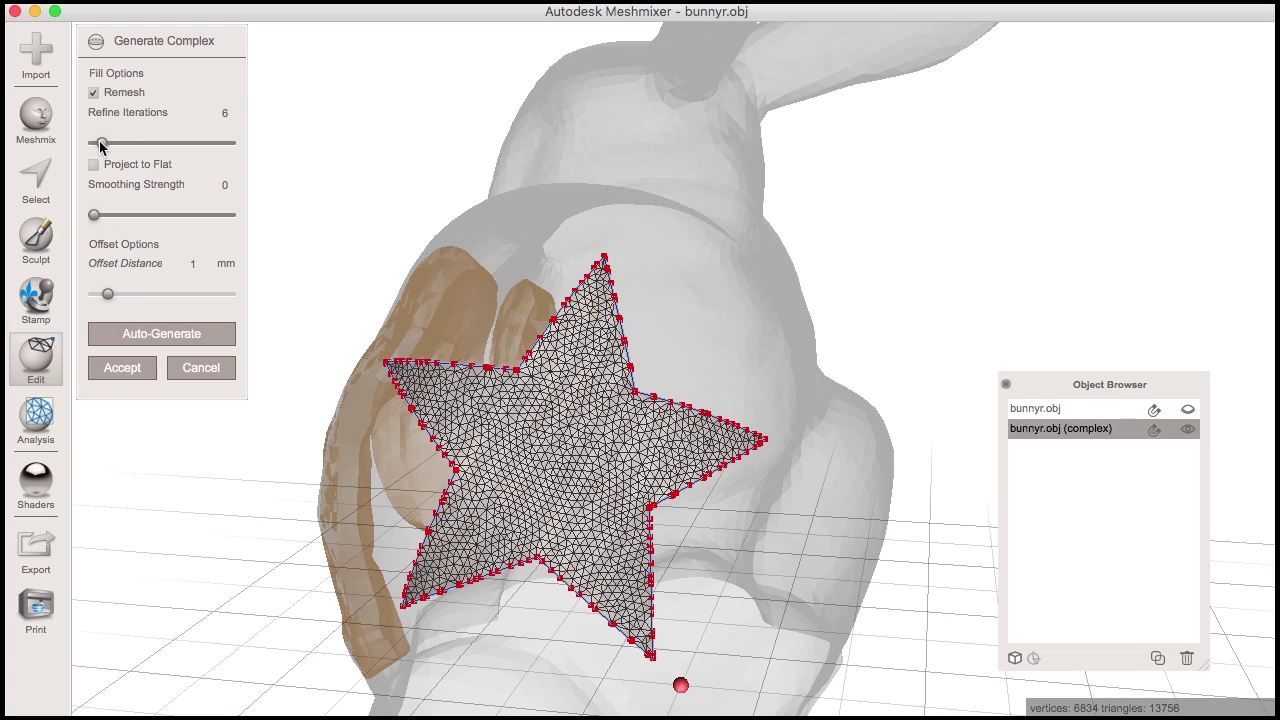
left_click(123, 368)
Step: Split the complex into three pieces, split 0–2, and select individual parts
right_click_drag(423, 443, 675, 438)
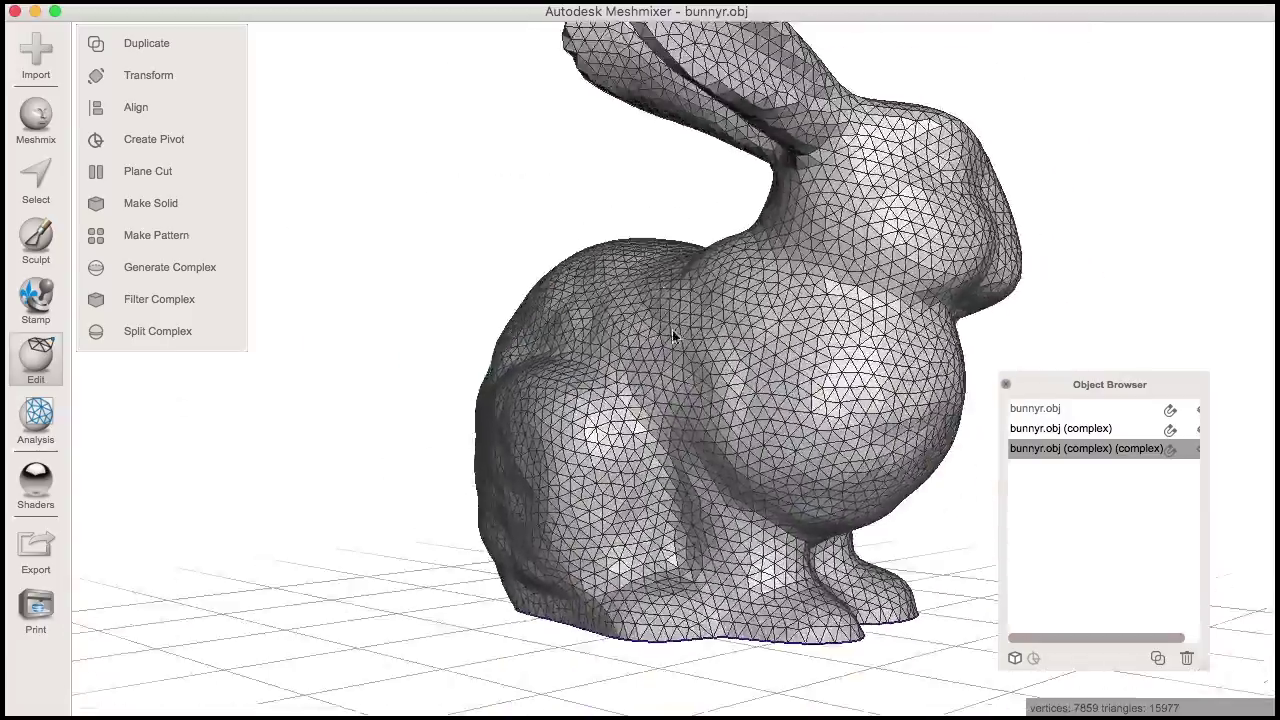
right_click_drag(672, 330, 394, 387)
left_click(180, 336)
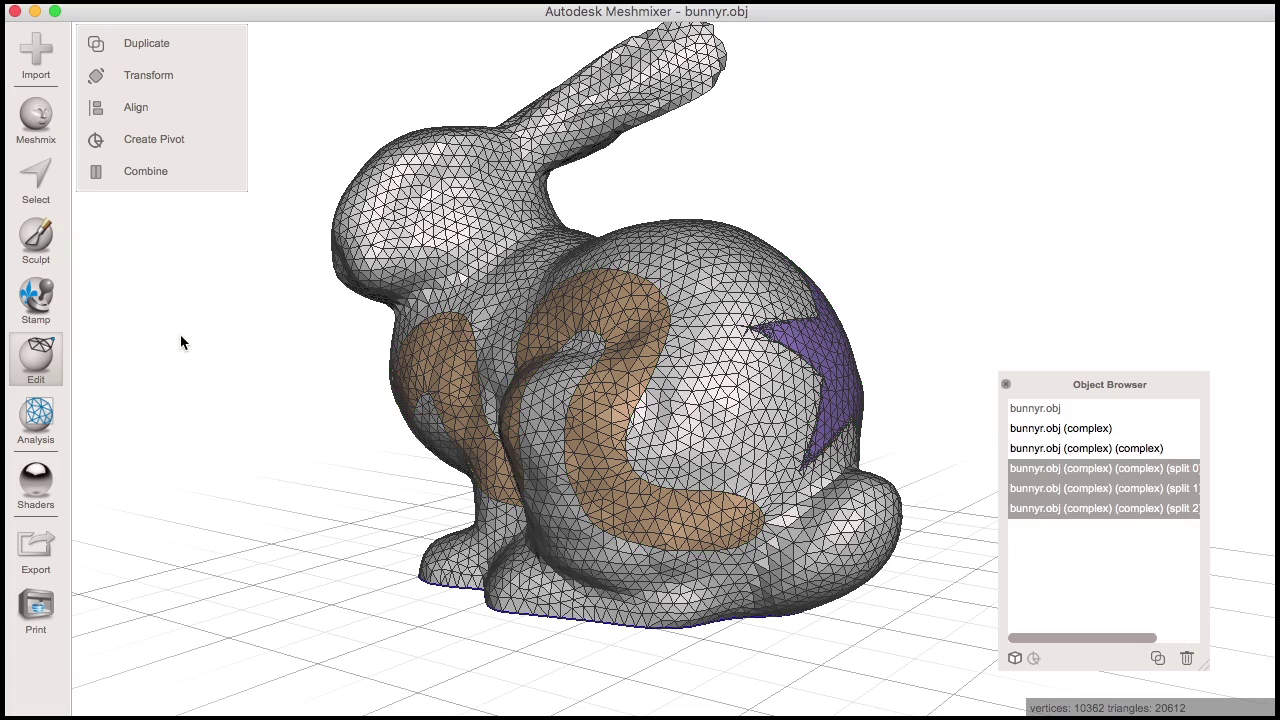
left_click(703, 410)
left_click(603, 380)
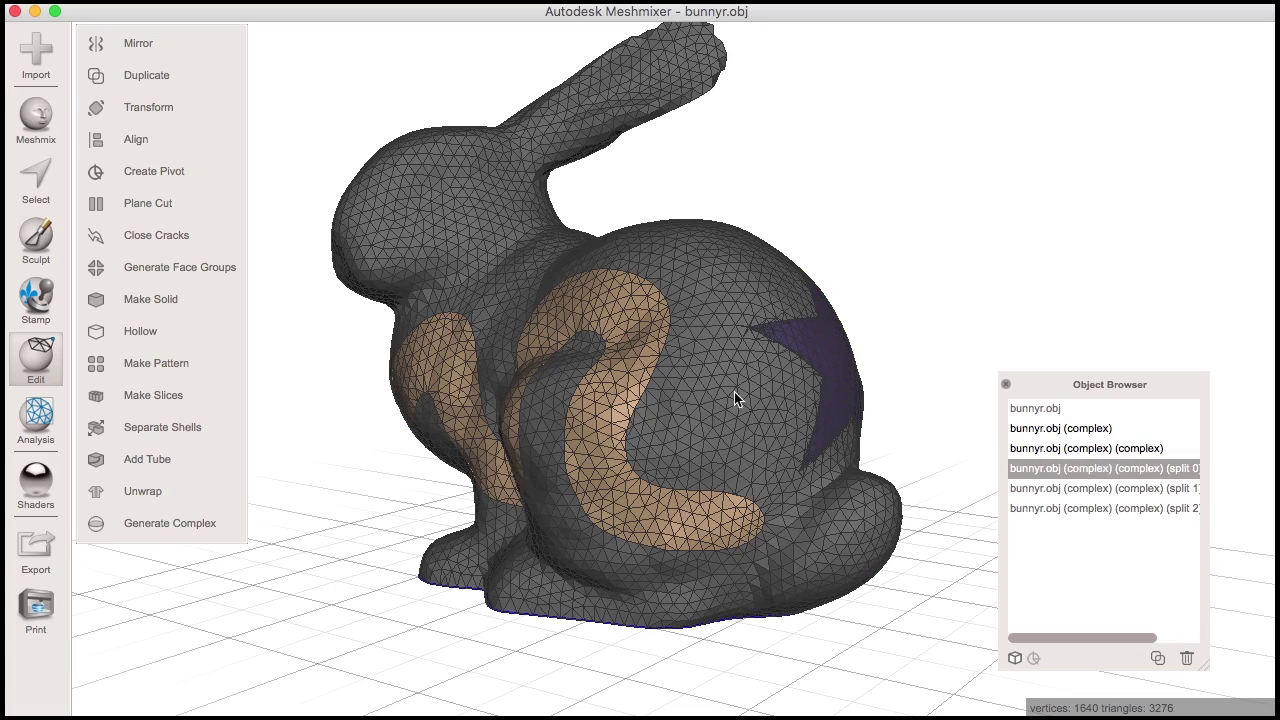
left_click(740, 397)
left_click(730, 395)
left_click(596, 362)
key("t")
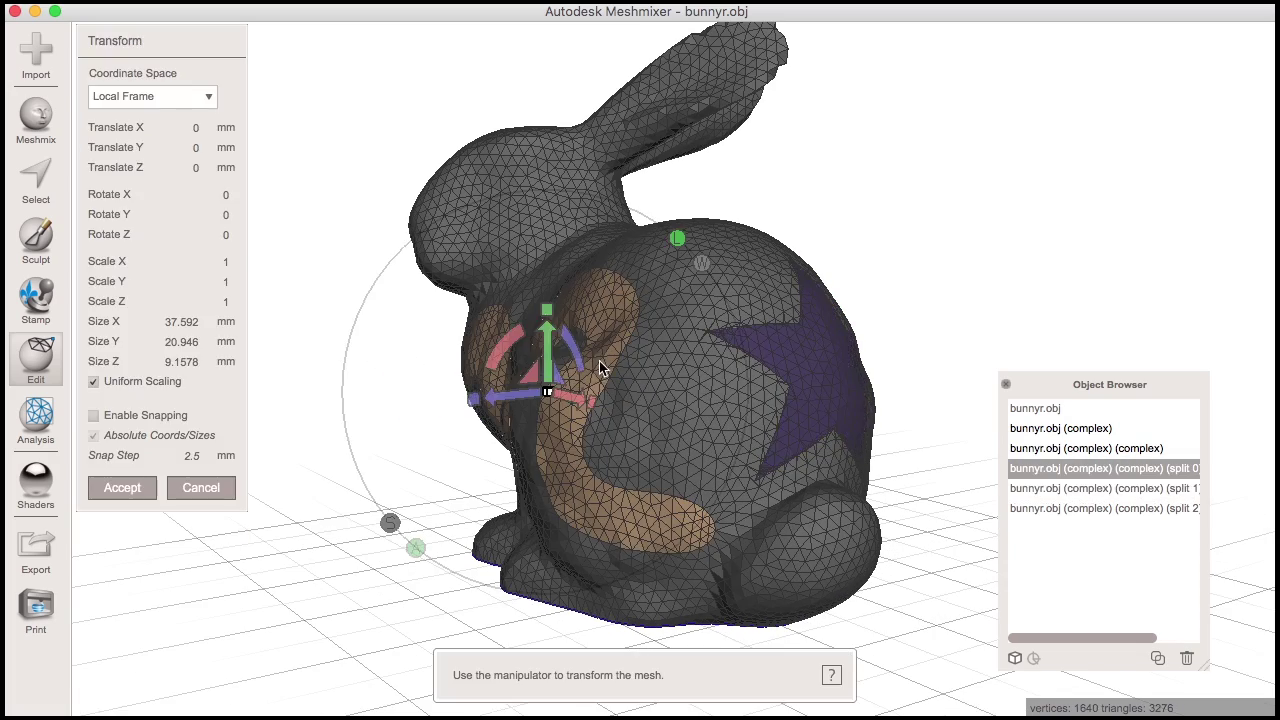
left_click_drag(547, 375, 428, 355)
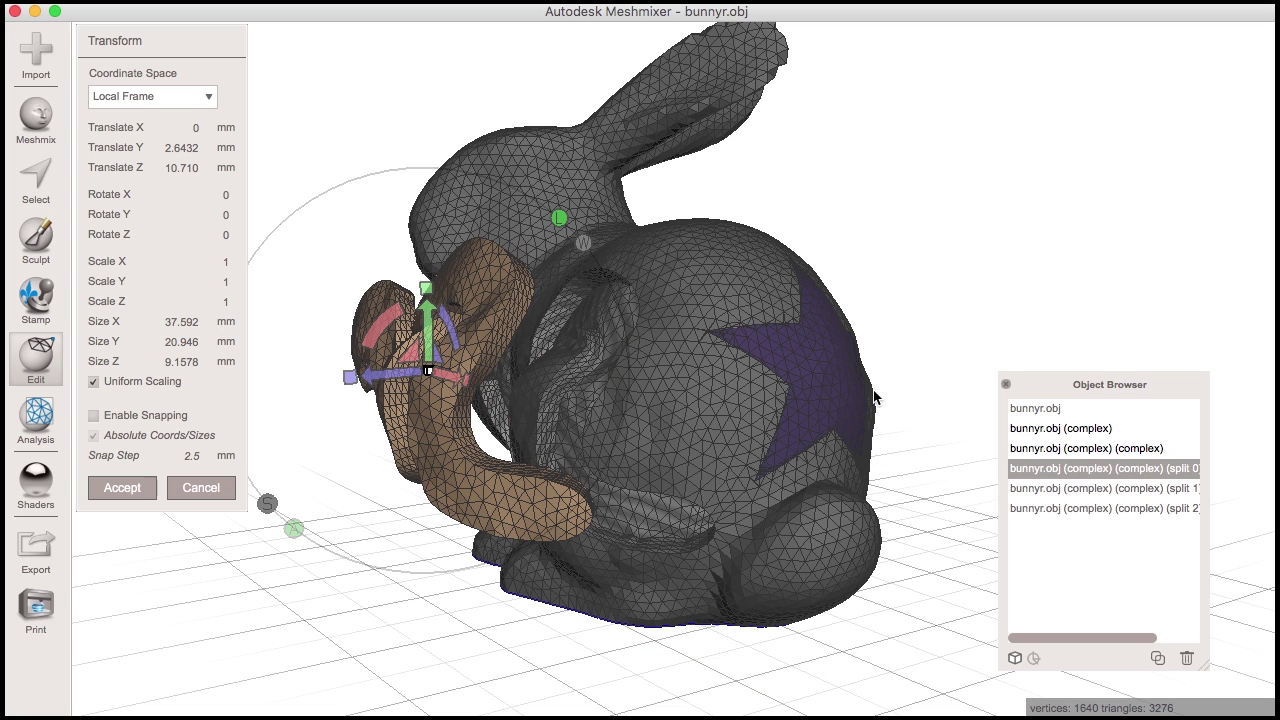
key("Return")
left_click(828, 382)
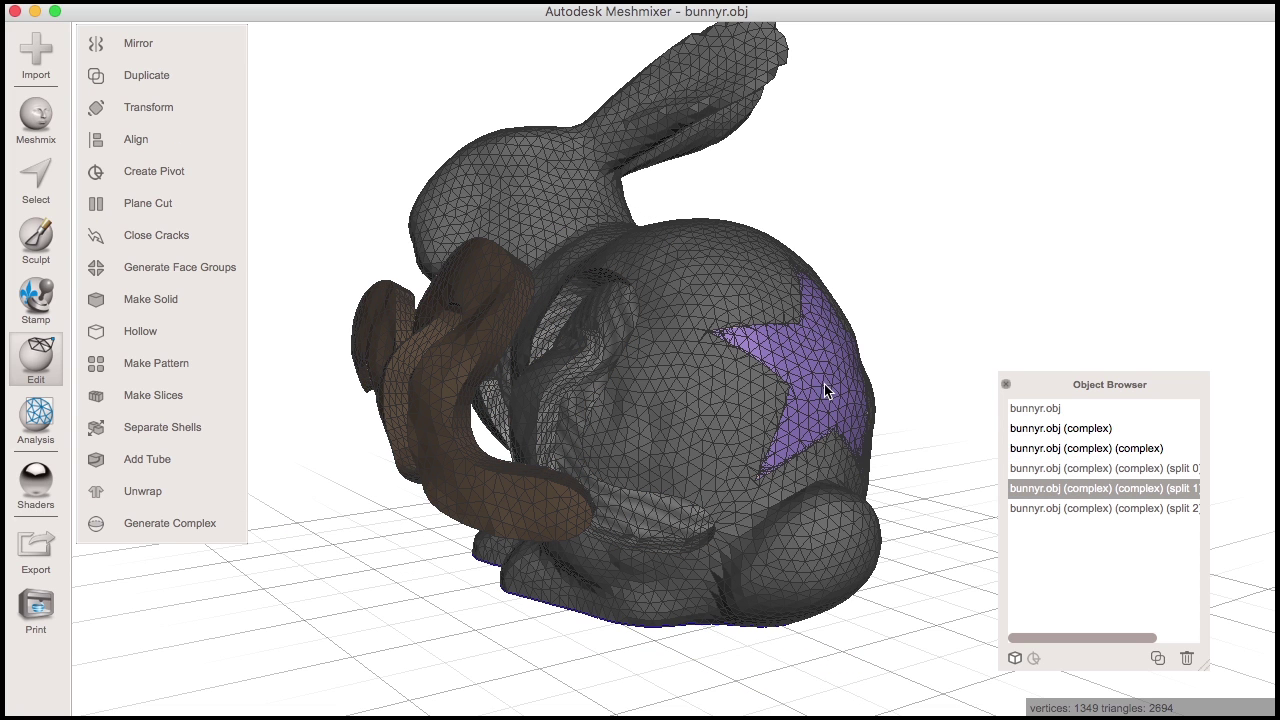
key("t")
left_click_drag(817, 383, 878, 397)
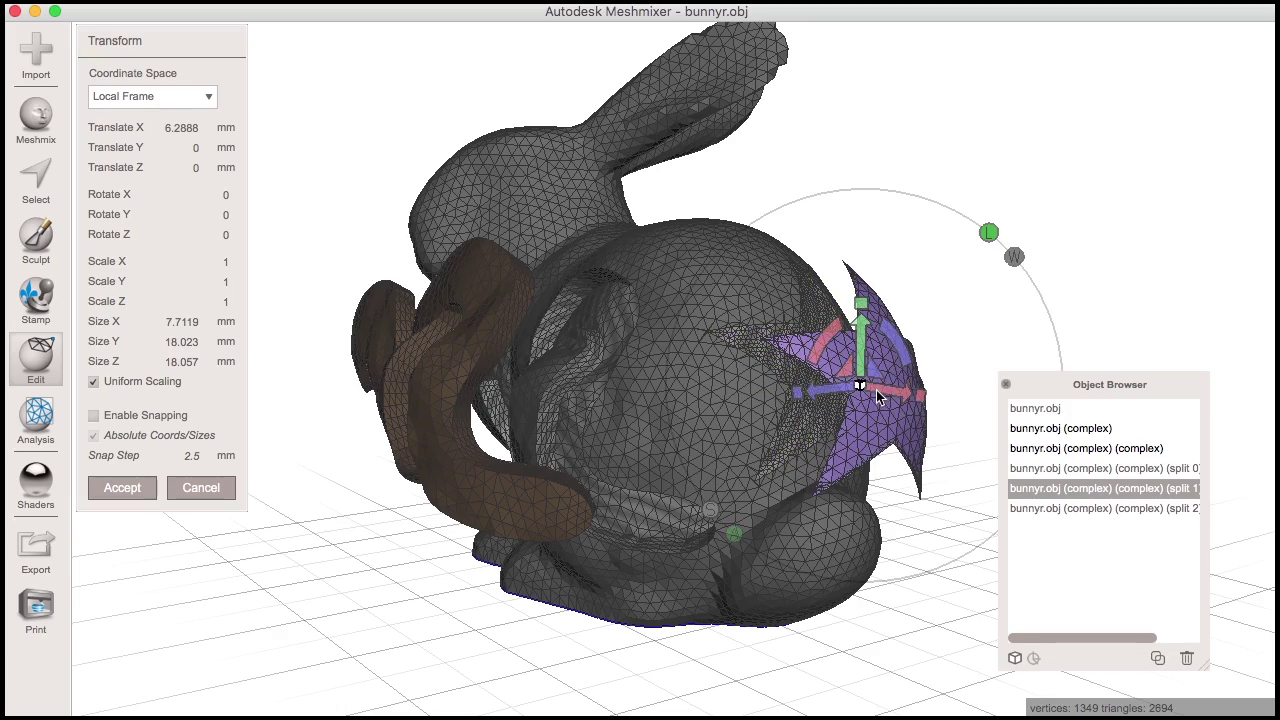
right_click_drag(738, 442, 785, 443)
key("Return")
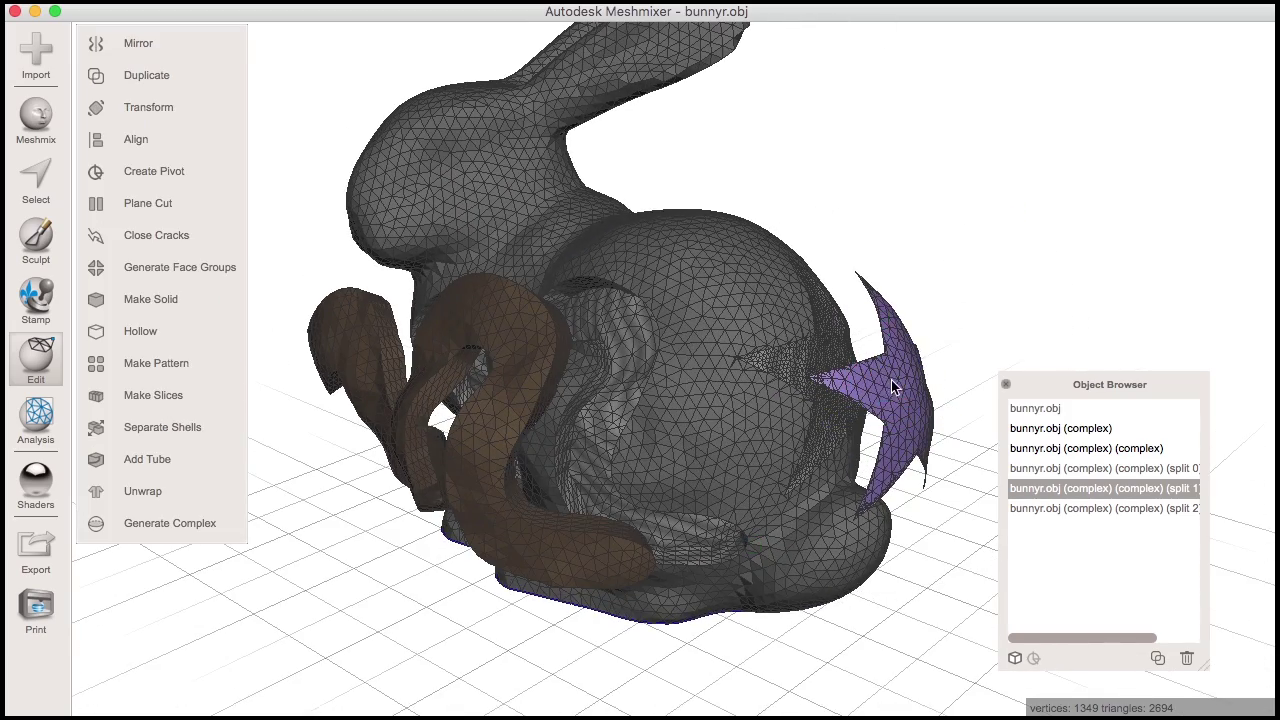
left_click(736, 404)
left_click(542, 400)
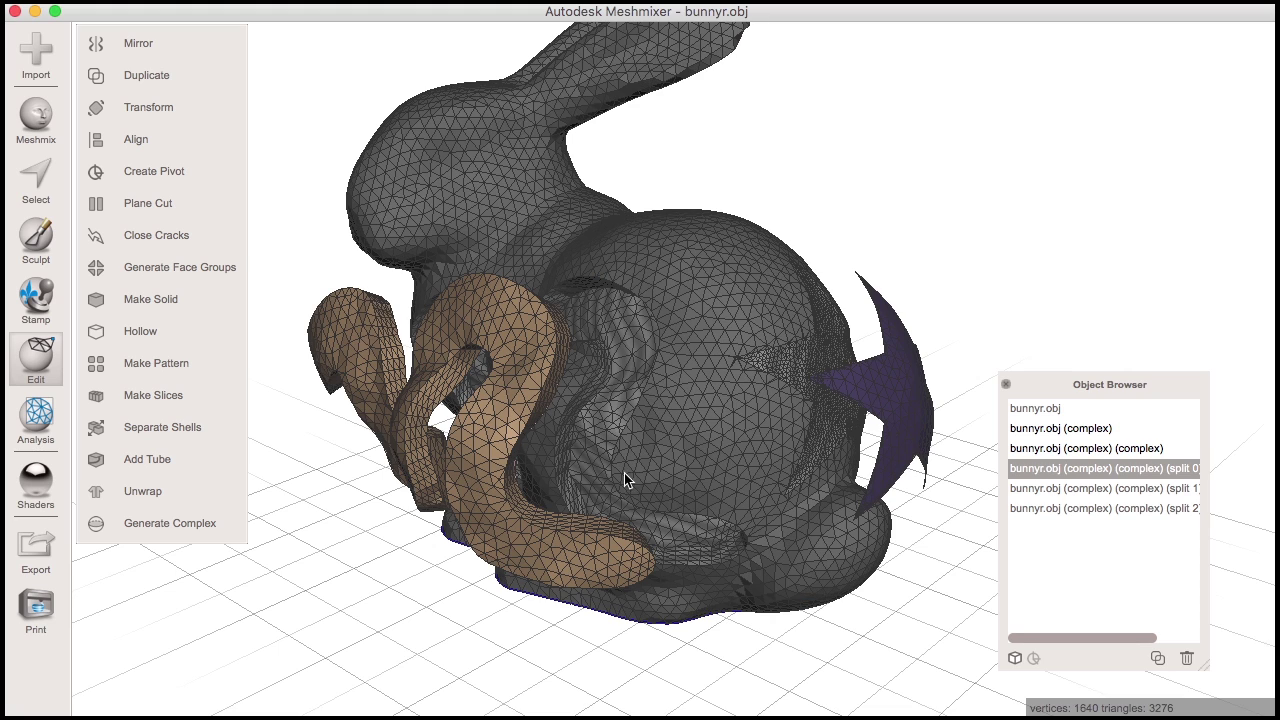
left_click(655, 455)
left_click(657, 461)
key("t")
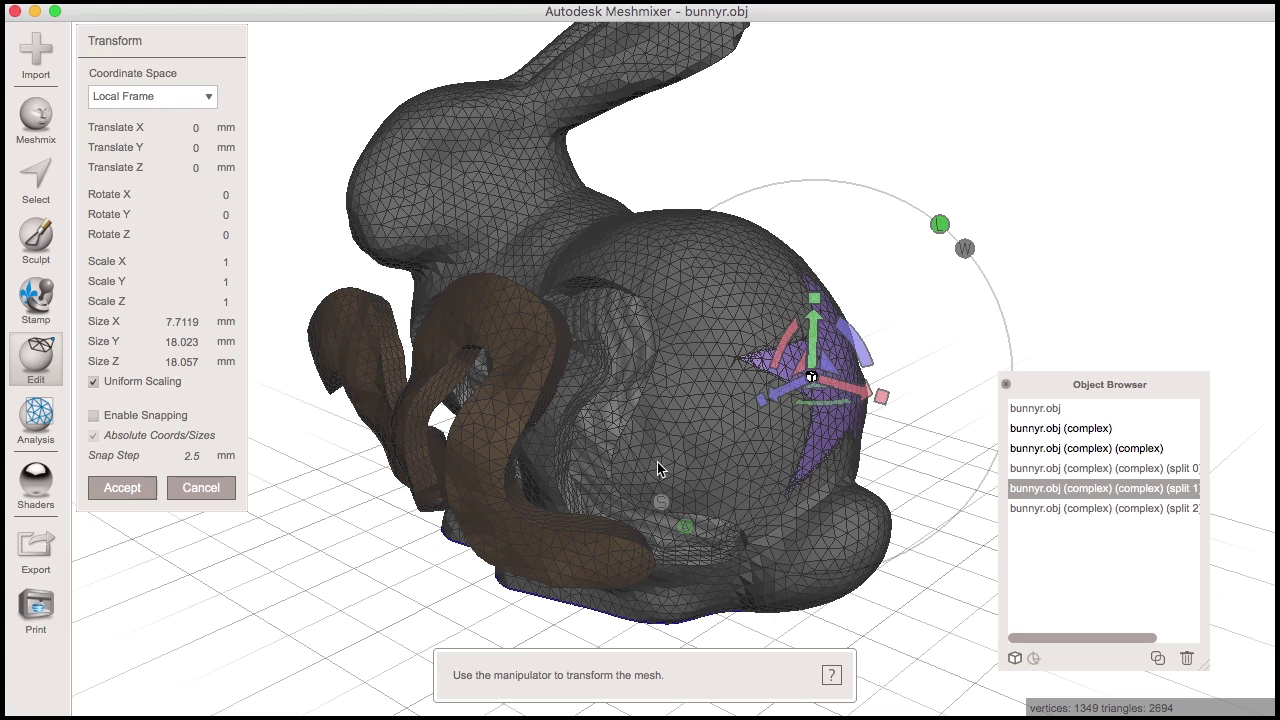
key("Return")
left_click(657, 463)
key("t")
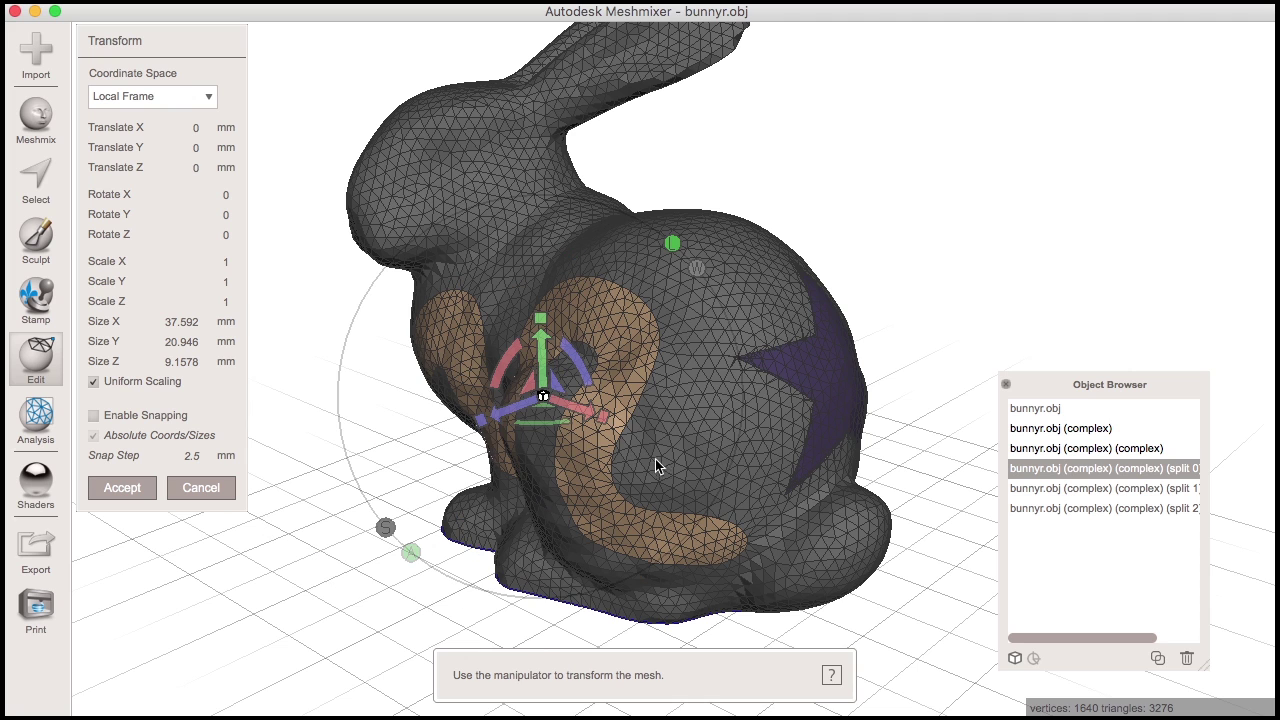
key("Return")
left_click(671, 428)
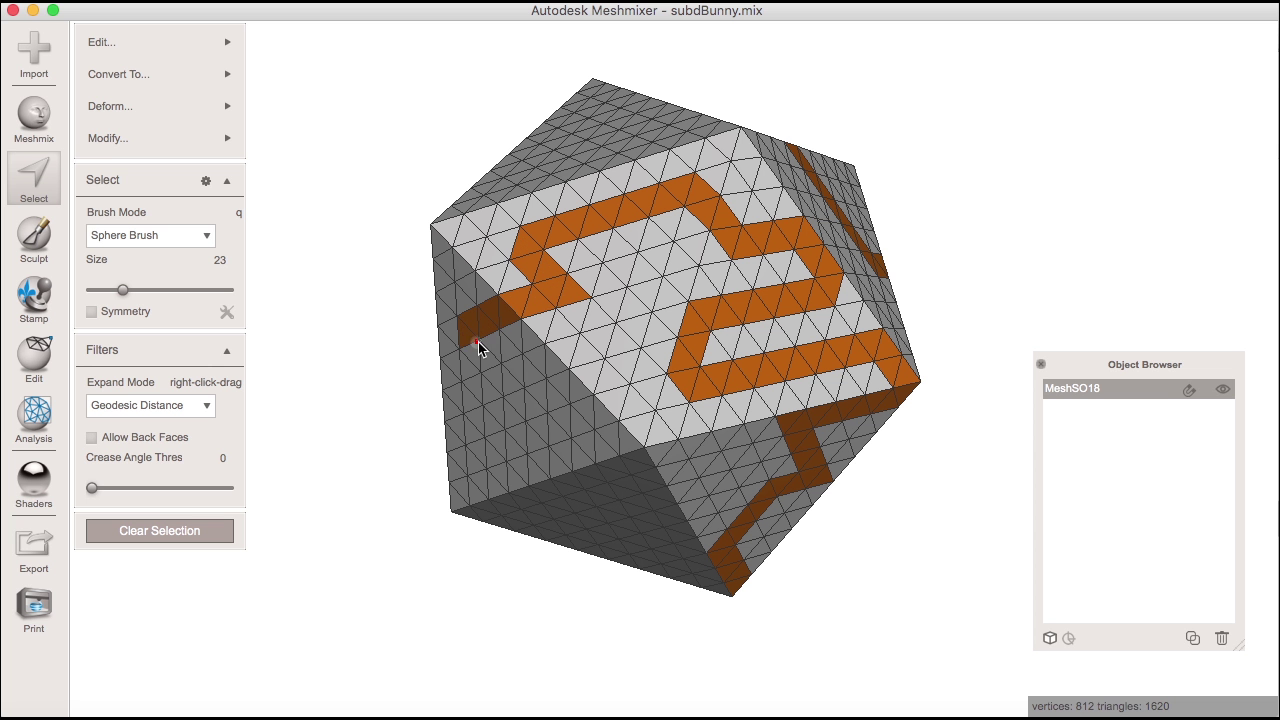
Step: Extend the face selection, generate a maze complex with 0.05 wall offset, and accept it
right_click_drag(478, 346, 557, 255)
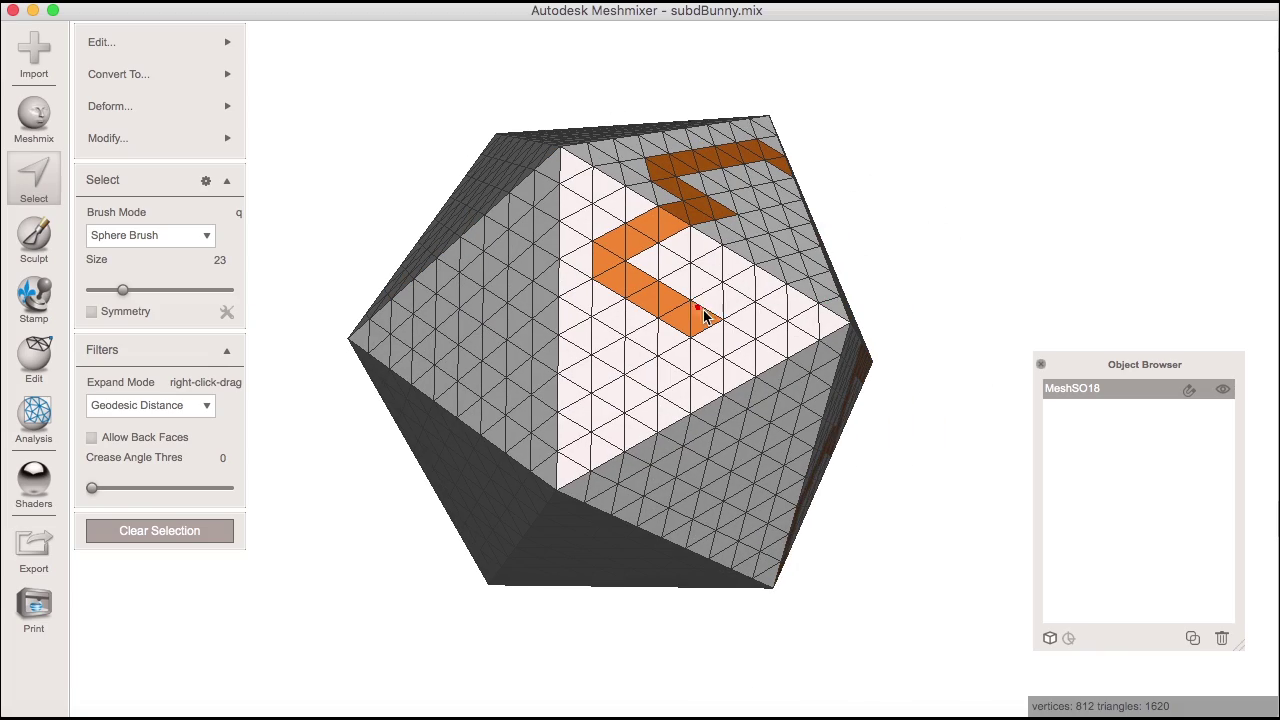
mouse_move(782, 345)
left_mouse_down()
mouse_move(745, 376)
mouse_move(681, 390)
mouse_move(613, 443)
left_mouse_up()
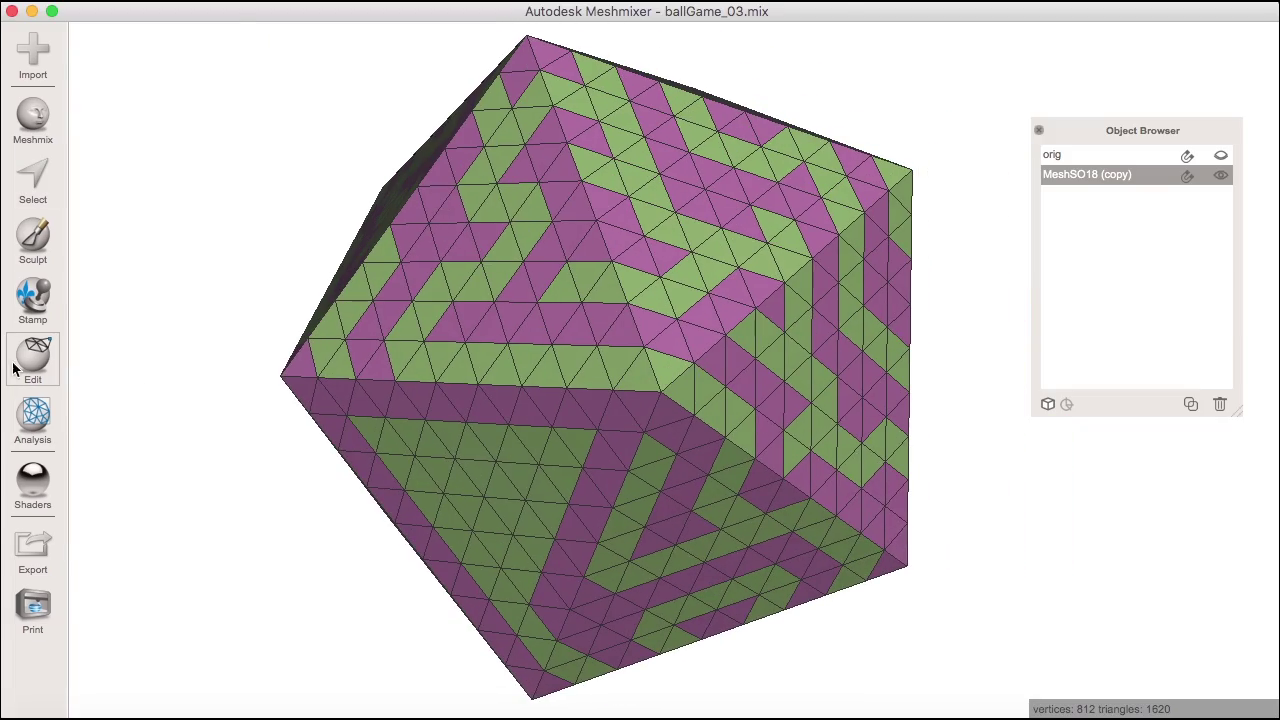
left_click(14, 370)
left_click(149, 524)
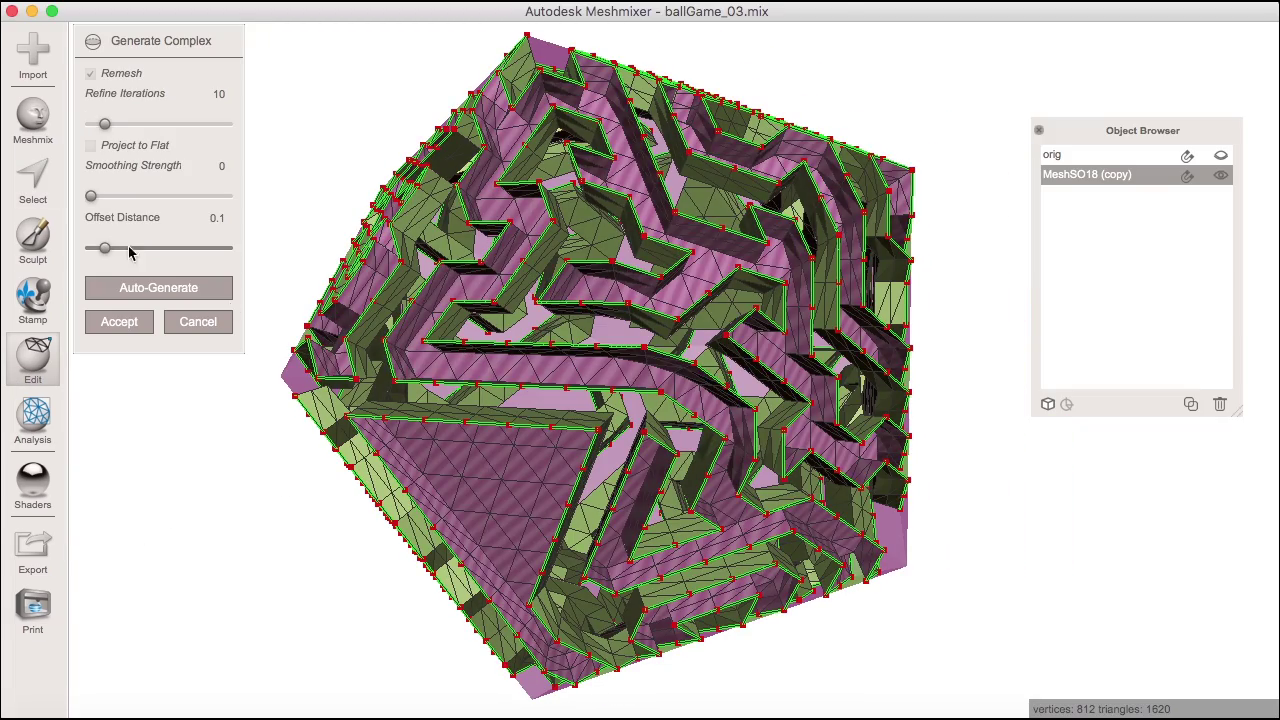
left_click_drag(128, 246, 98, 262)
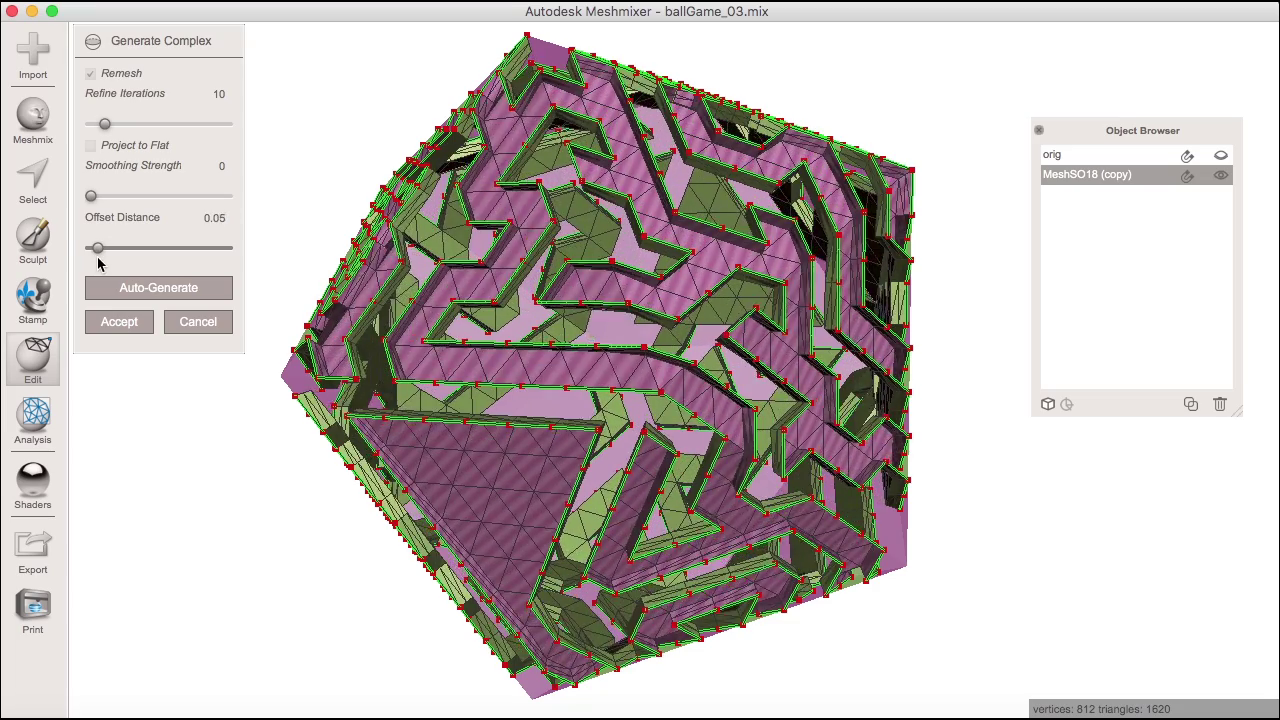
left_click(119, 321)
left_click(137, 334)
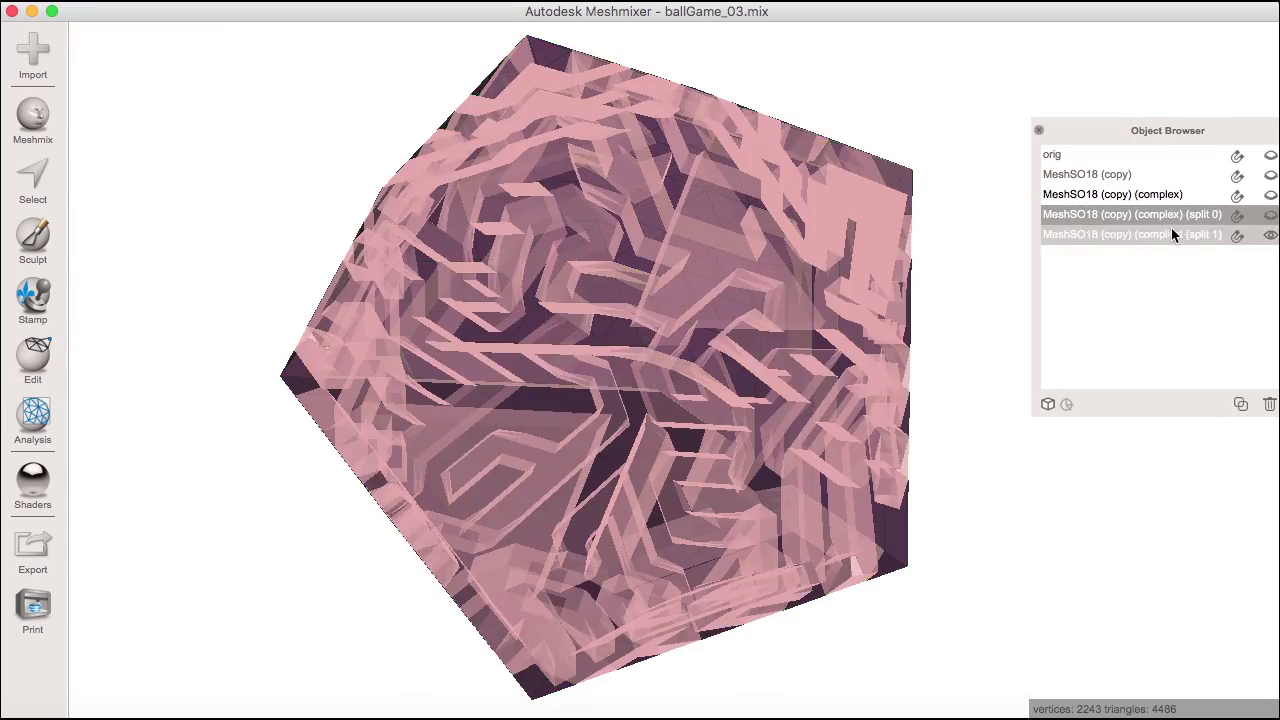
Step: Split the maze complex into brown walls and purple inner track, selecting each from several angles
left_click(552, 406)
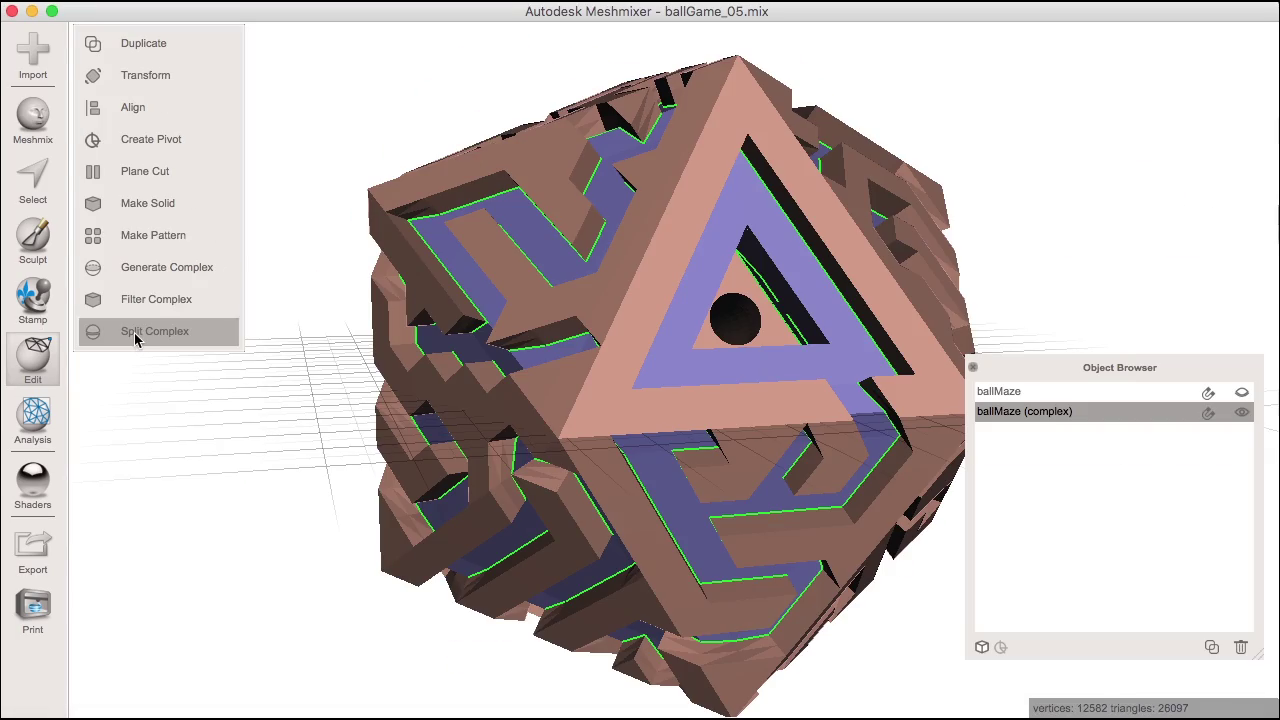
left_click(135, 334)
left_click(627, 376)
left_click(697, 381)
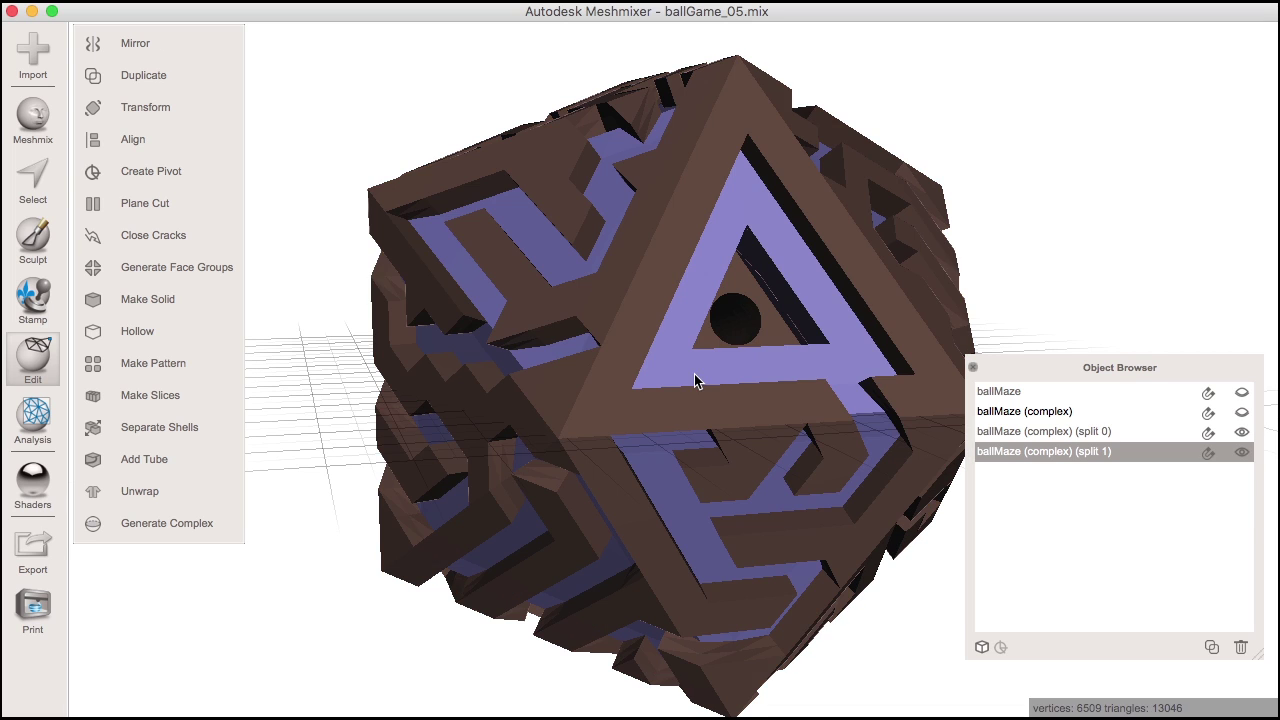
left_click(615, 361)
left_click(669, 367)
right_click_drag(811, 393, 554, 346)
left_click(724, 353)
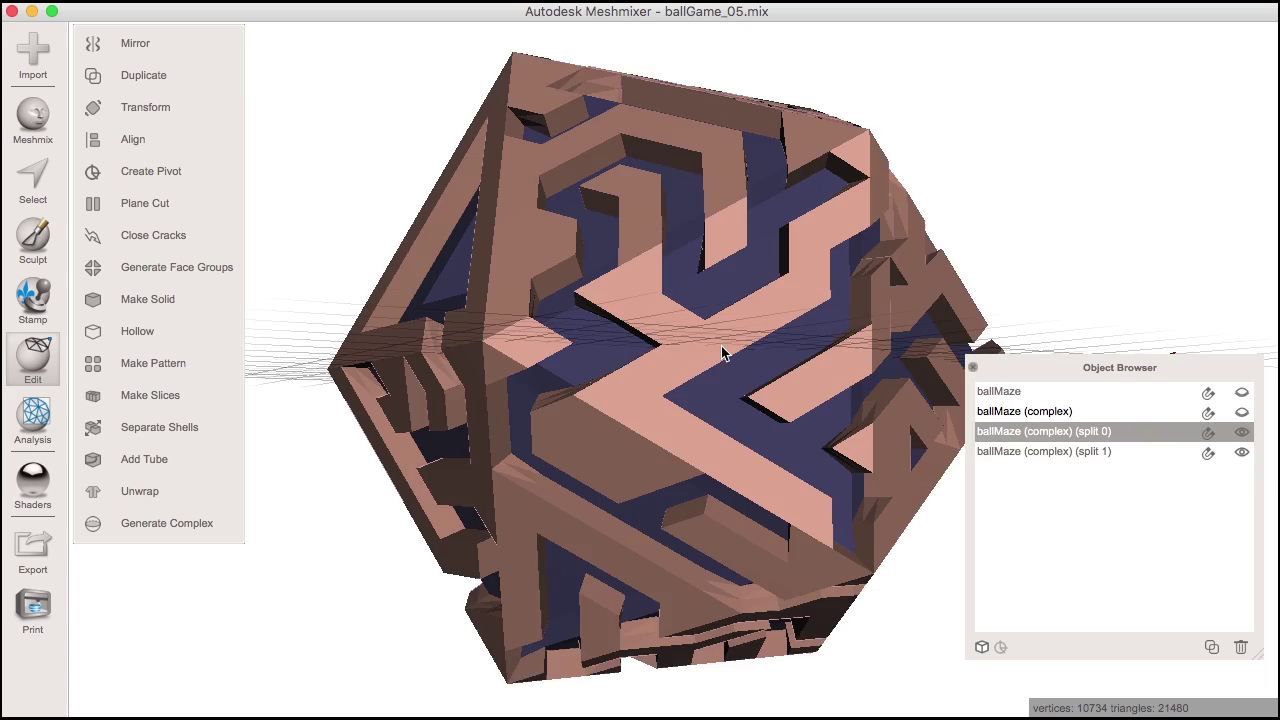
left_click(738, 396)
left_click(715, 352)
left_click(720, 389)
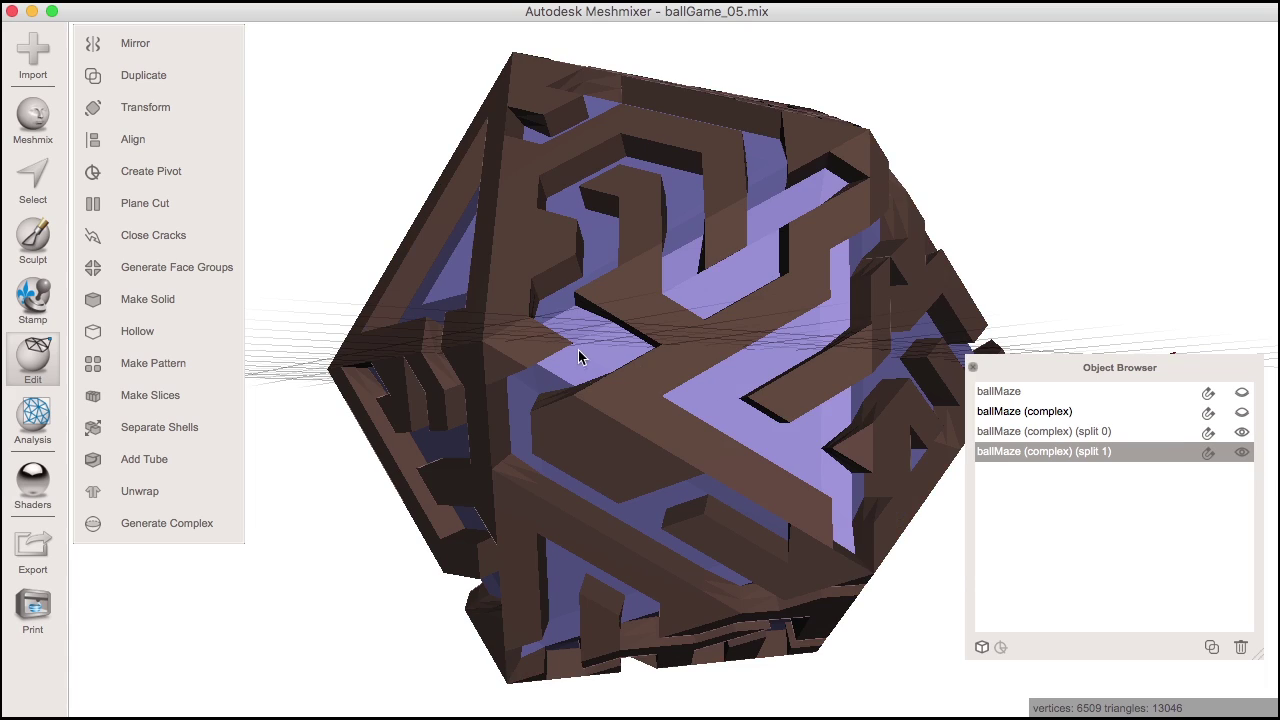
right_click_drag(580, 357, 790, 407)
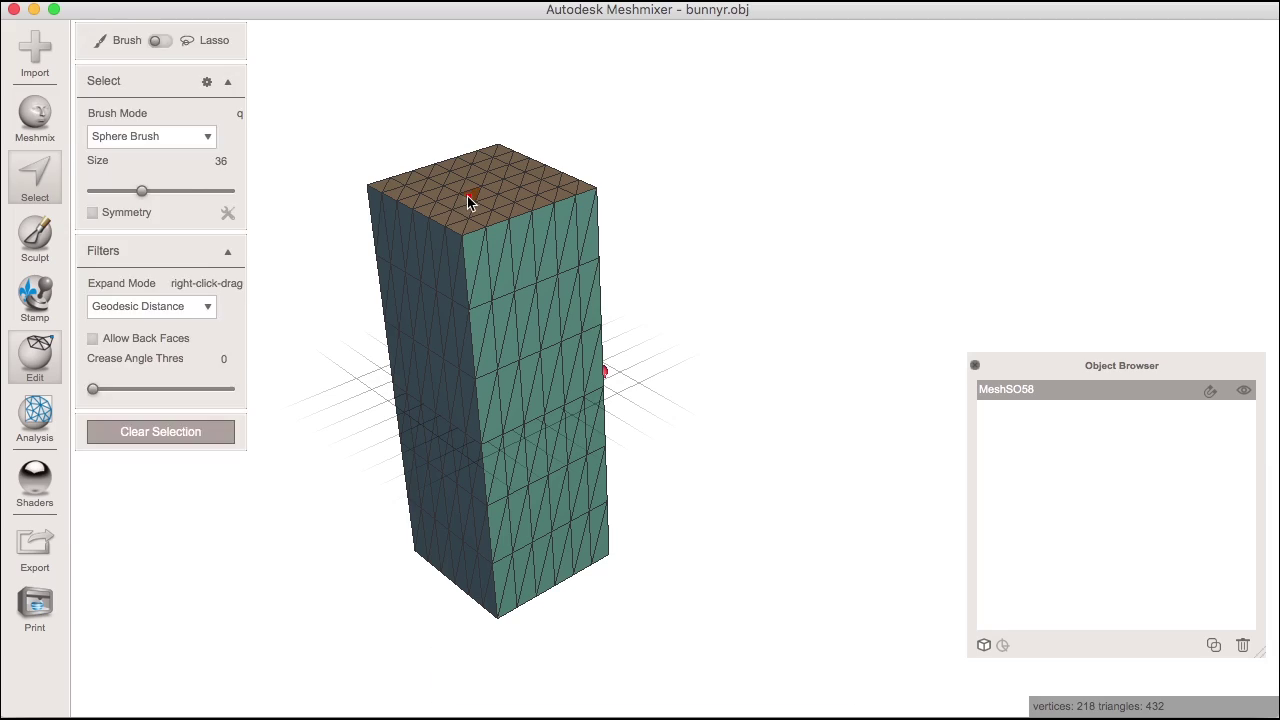
Step: Select the block's top face and set Soft Transform to Nonlinear Deformation with SoftTangent continuity
double_click(471, 200)
mouse_move(194, 105)
left_click(297, 163)
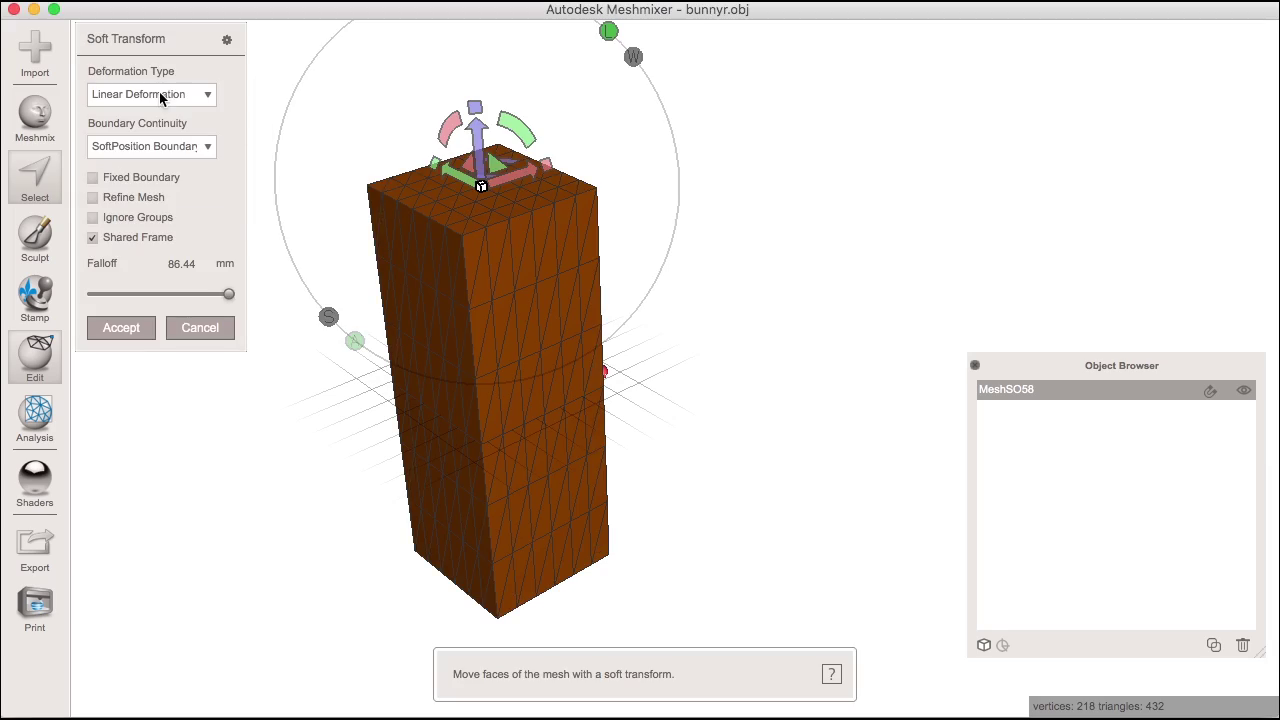
left_click(160, 94)
left_click(149, 131)
left_click(150, 146)
left_click(145, 187)
Step: Bend the top of the block by about 27° and accept the bend
right_click_drag(360, 255, 554, 141)
left_click_drag(585, 117, 843, 166)
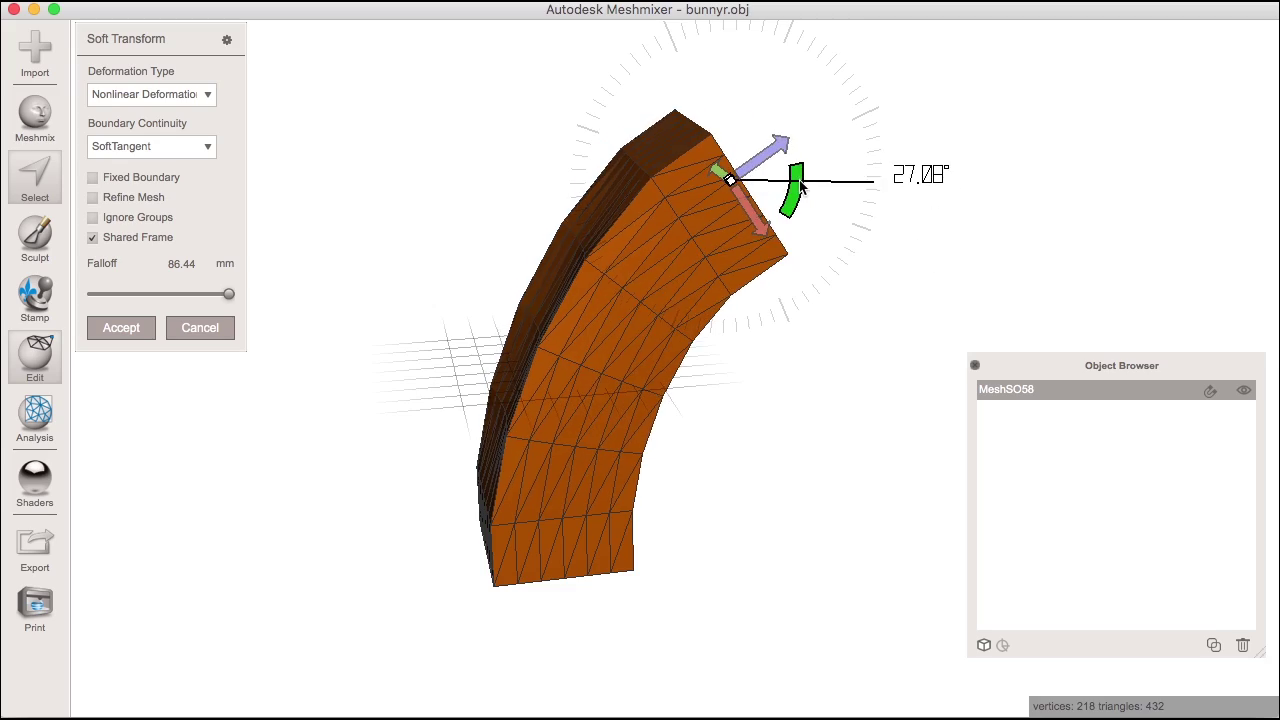
left_click(116, 331)
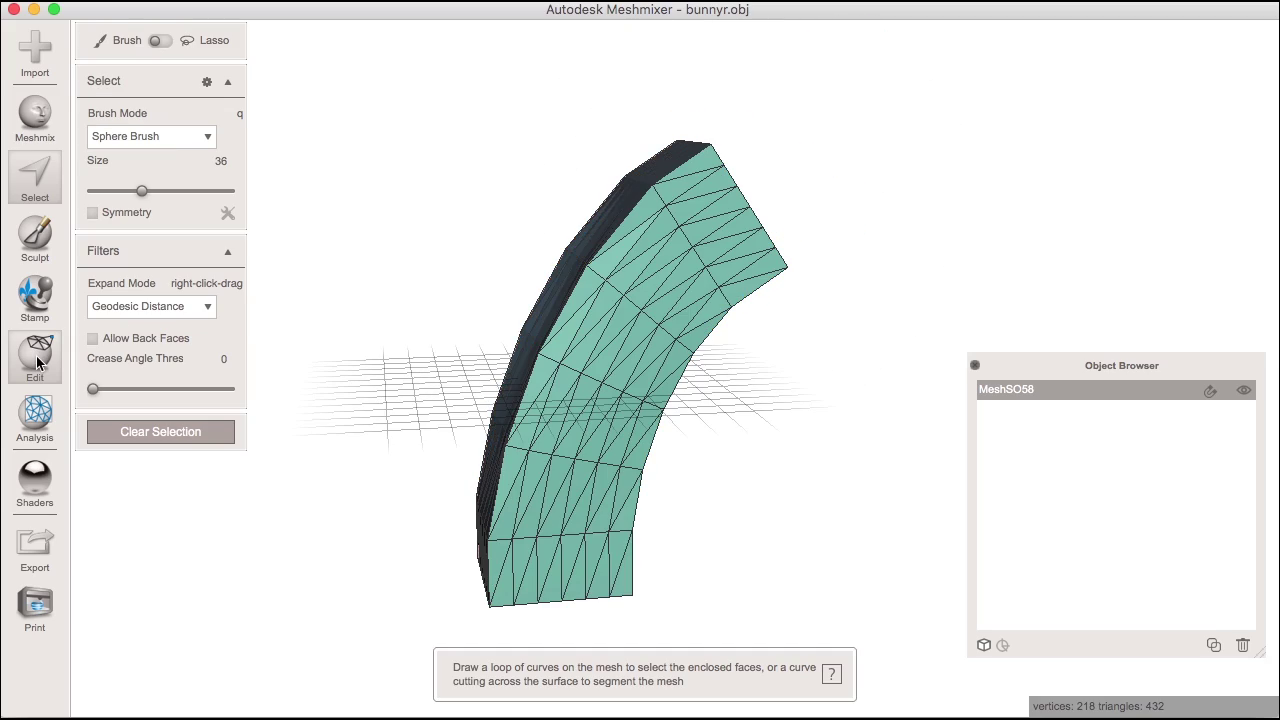
right_click_drag(420, 434, 452, 448)
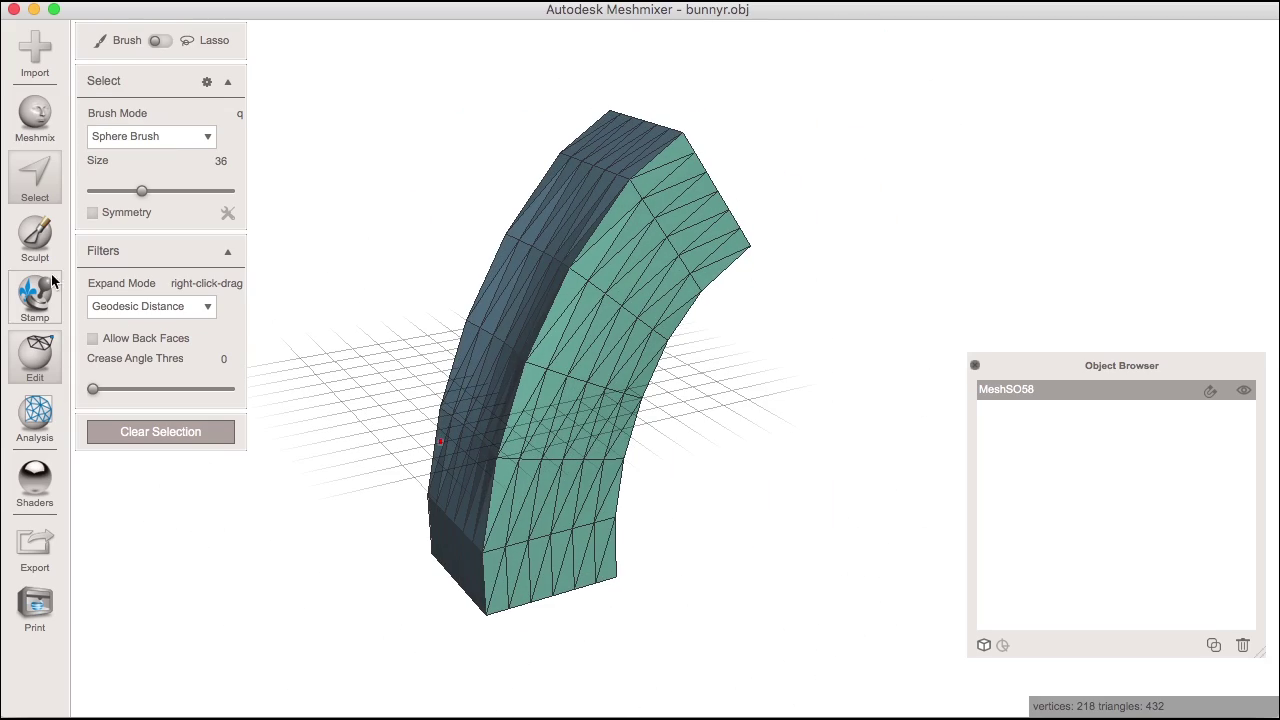
Step: Unwrap the bent block by face group into six flat pieces
left_click(38, 352)
left_click(142, 490)
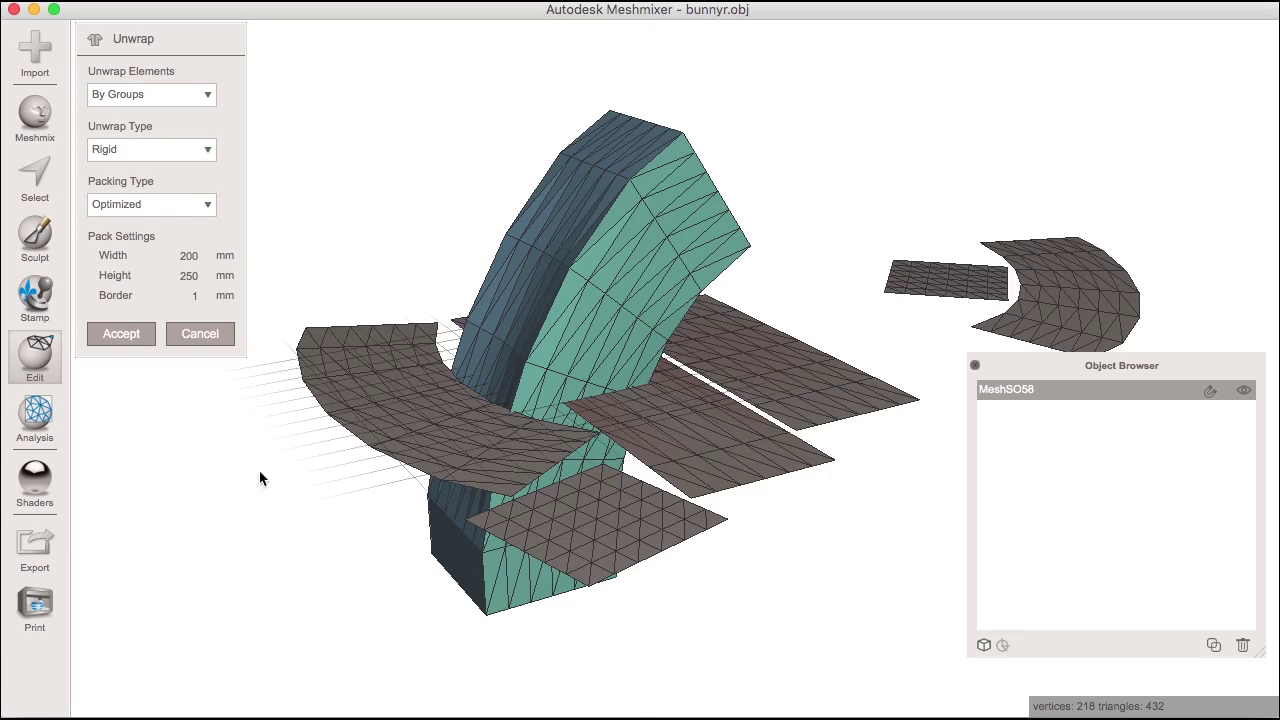
right_click_drag(260, 477, 479, 479)
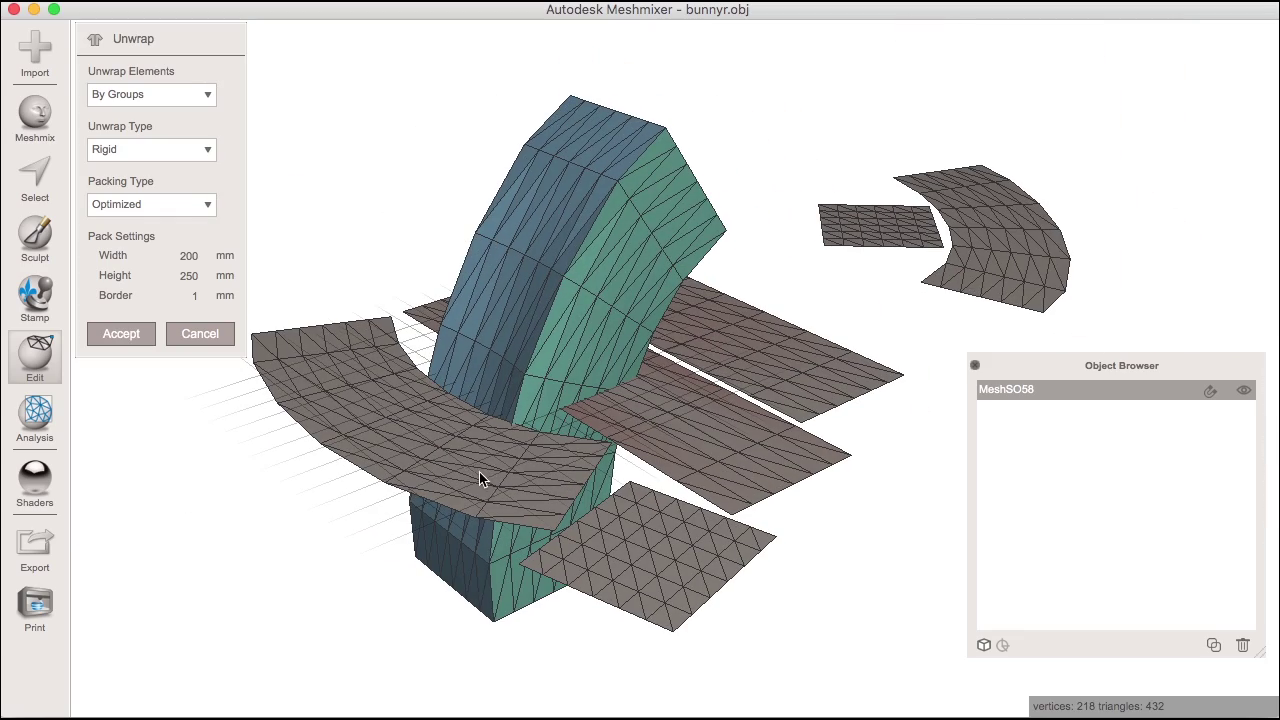
left_click(116, 336)
Step: Hide MeshSO58, select all six Unwrap pieces, and bring up the Export SVG settings
left_click(1243, 390)
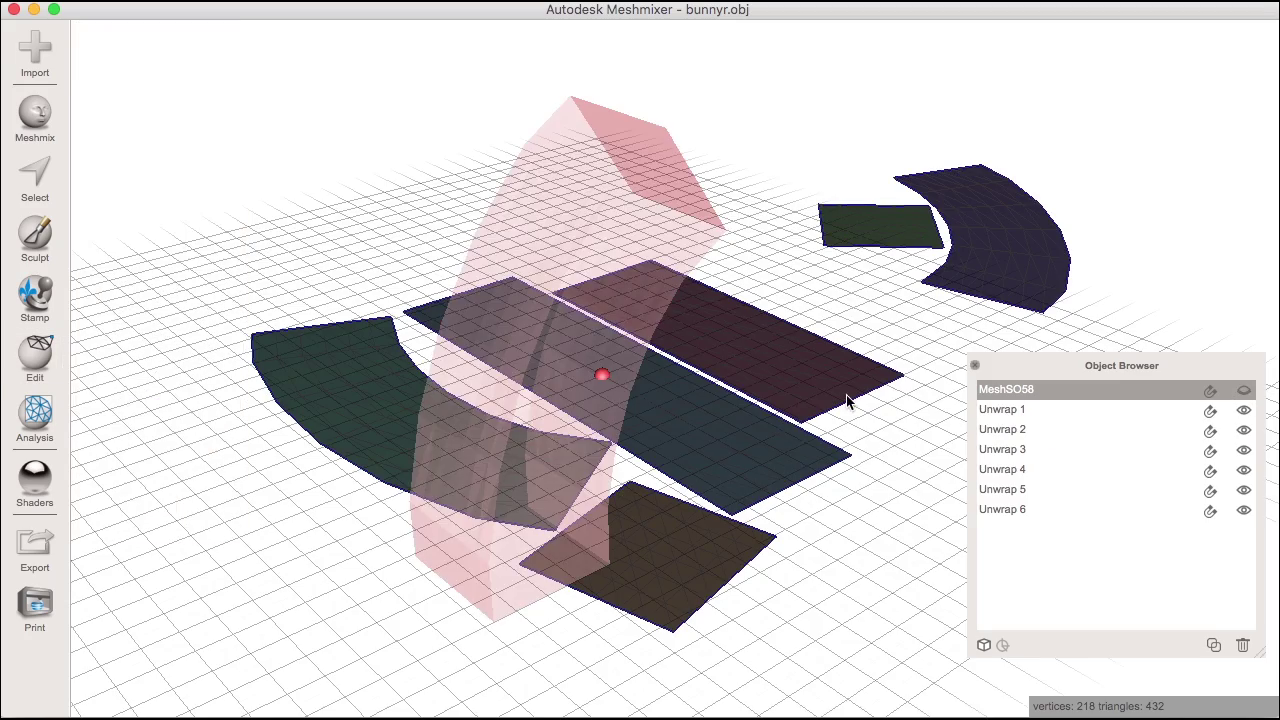
left_click(808, 465)
scroll(611, 131, "down", 5)
scroll(622, 296, "up", 3)
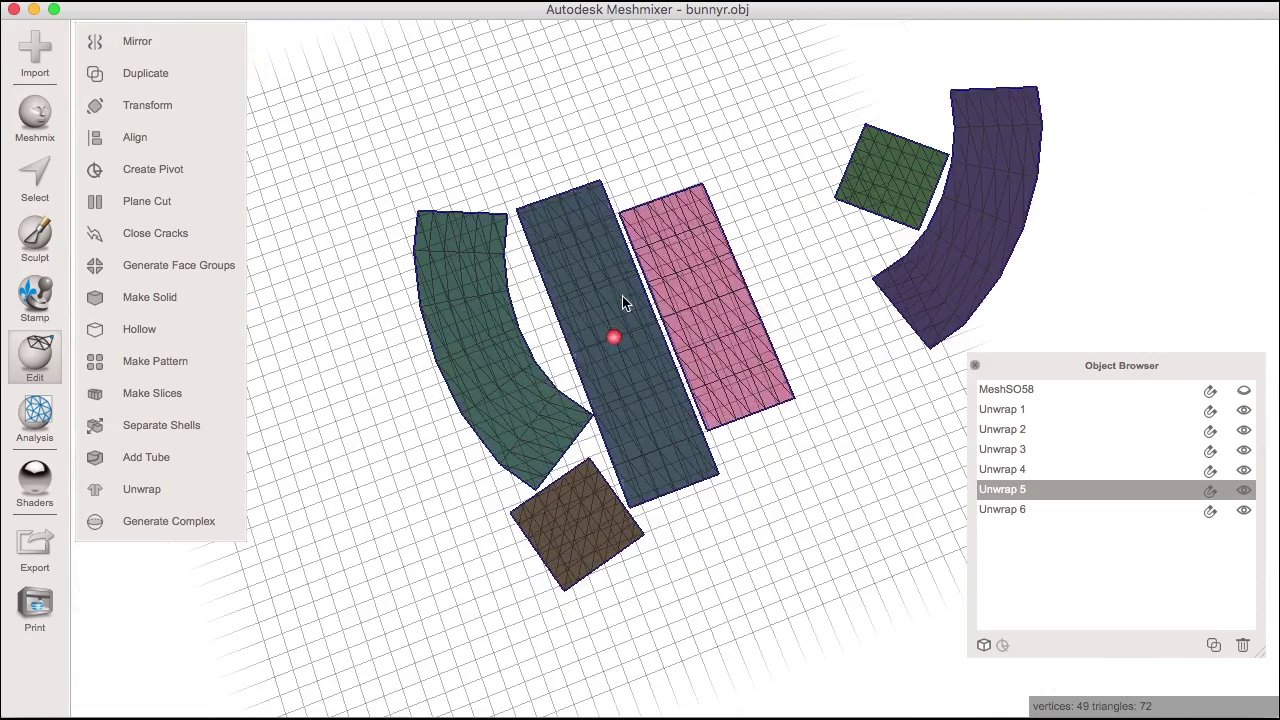
left_click(491, 328)
left_click(646, 432)
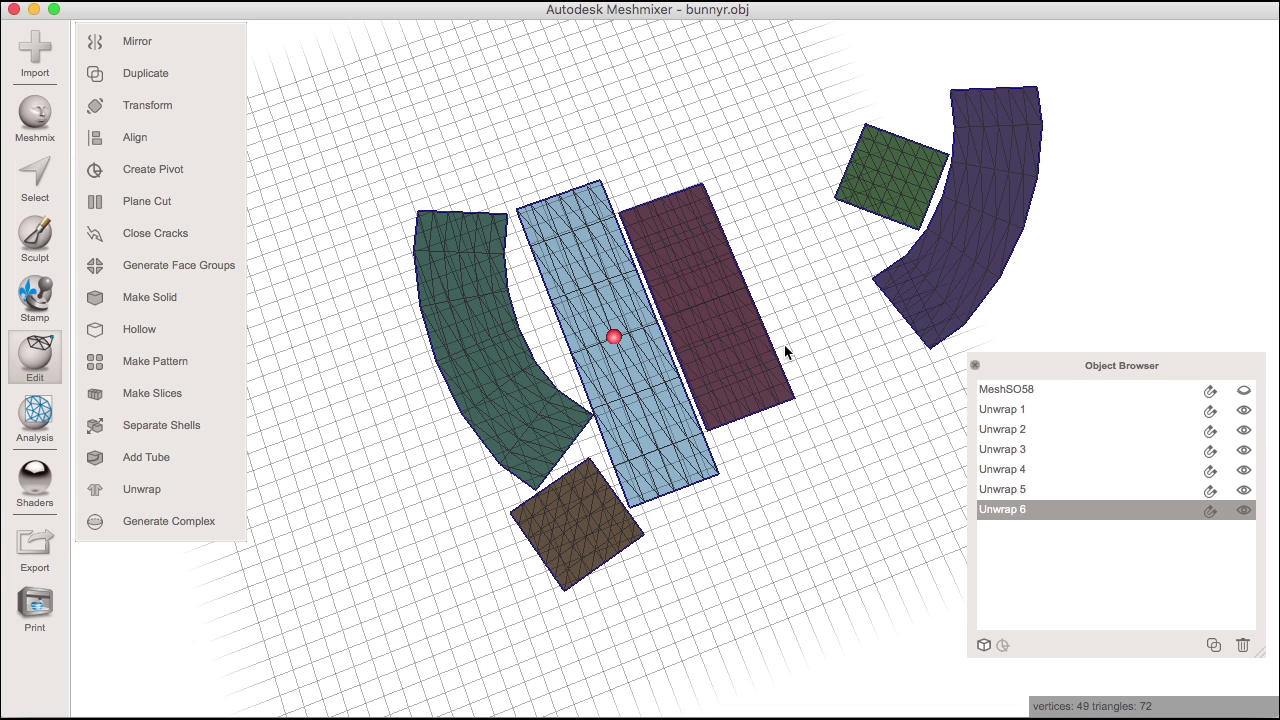
key("super+a")
left_click(100, 1)
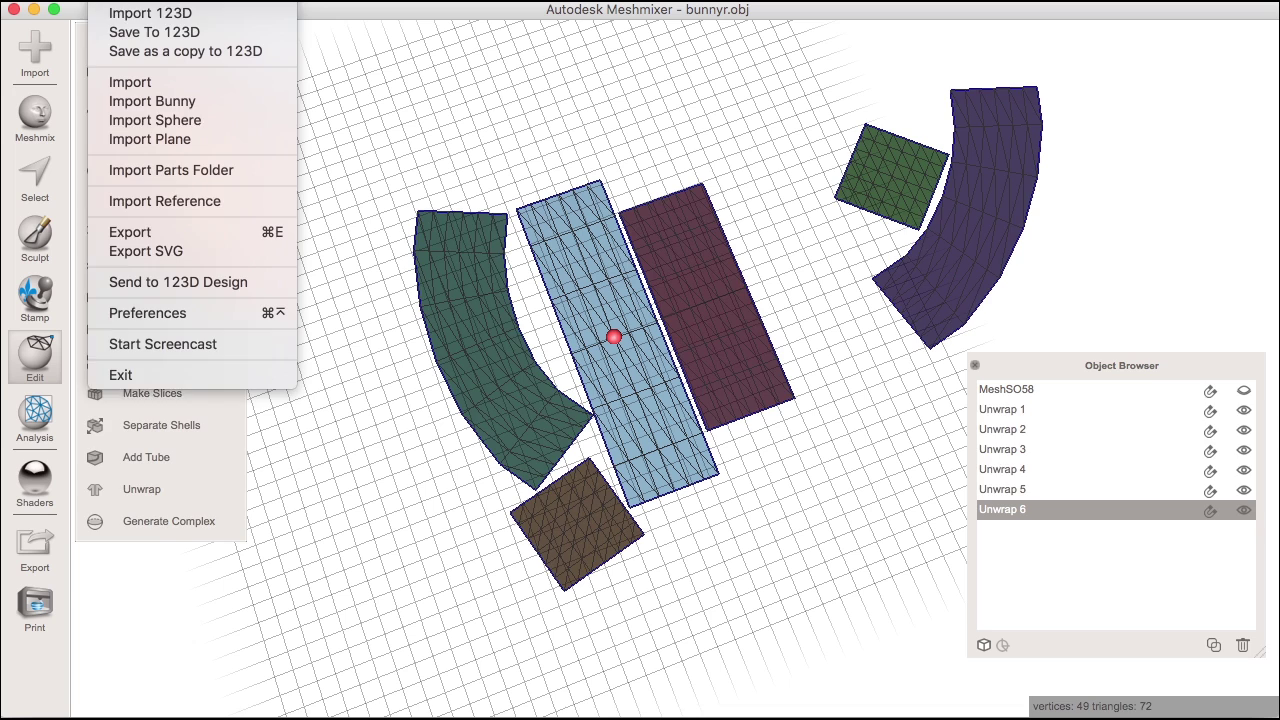
left_click(140, 251)
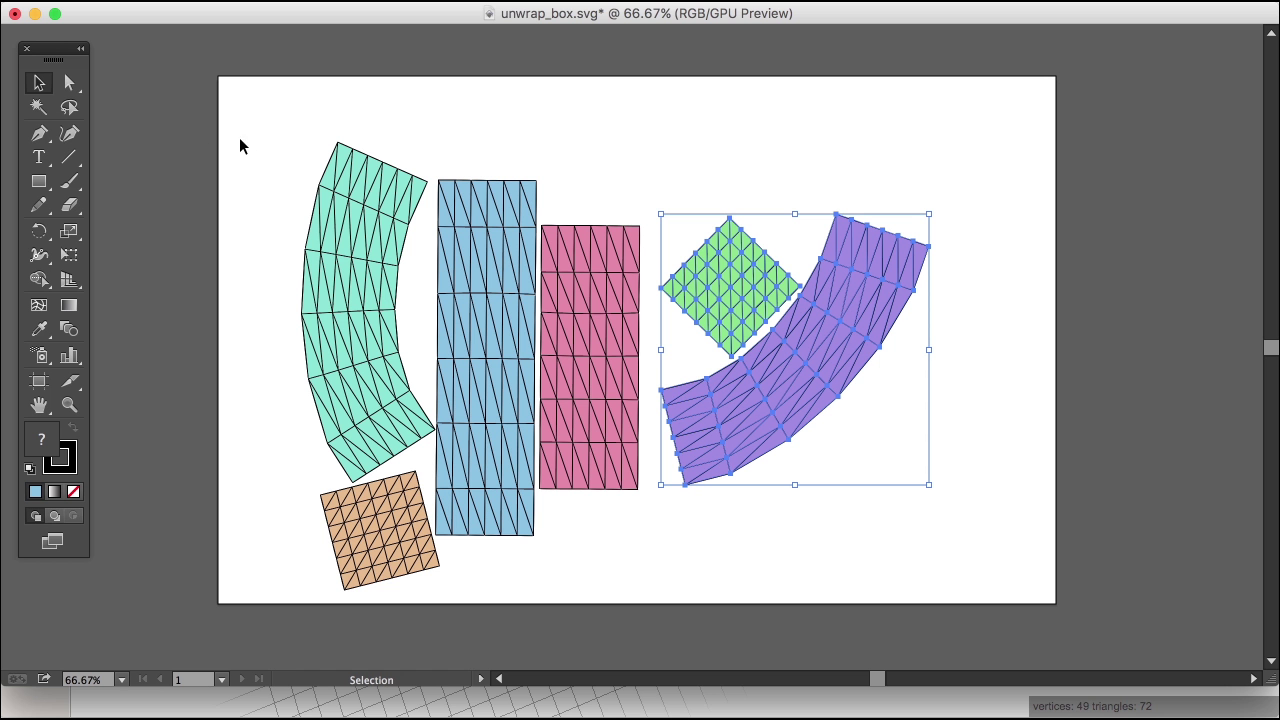
Step: Select all six unwrap_box.svg pieces, shift them up-left on the artboard, then deselect
key("super+a")
left_click_drag(600, 400, 534, 354)
left_click(940, 451)
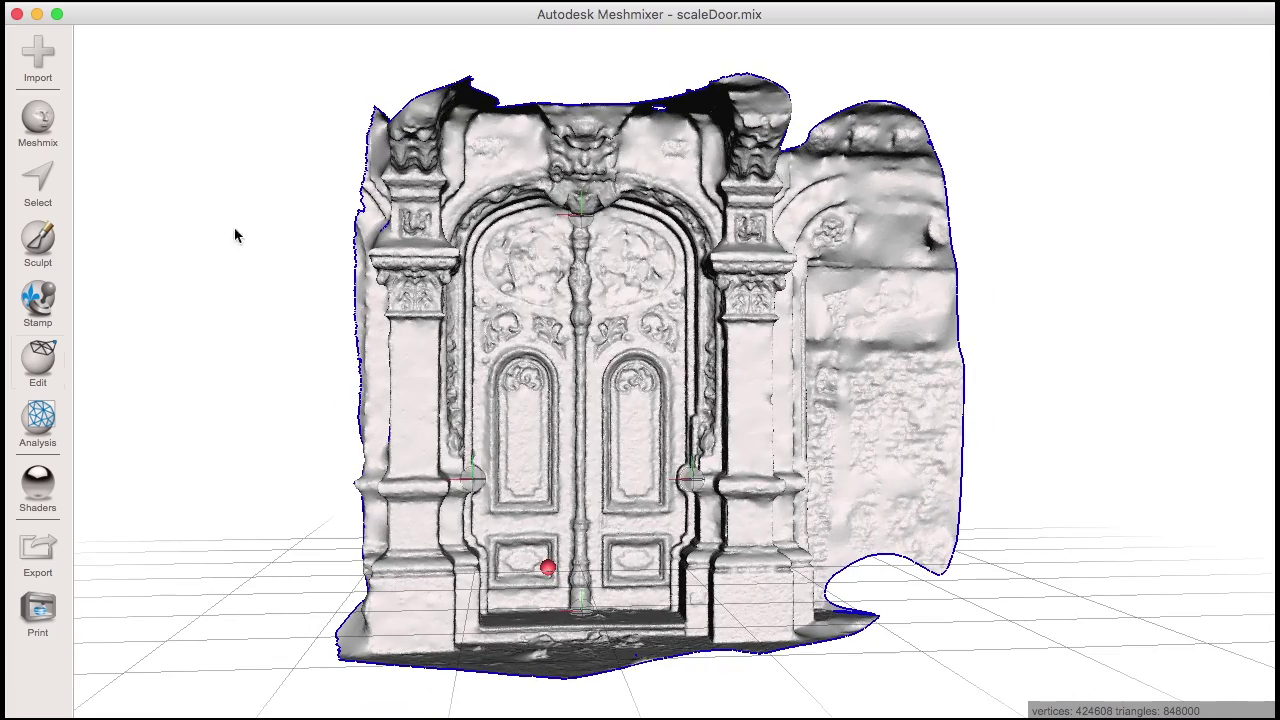
Step: Apply the photo-texture material to Door.obj and show its dimensions: 32 × 26.42 × 11.13 cm
left_click(30, 472)
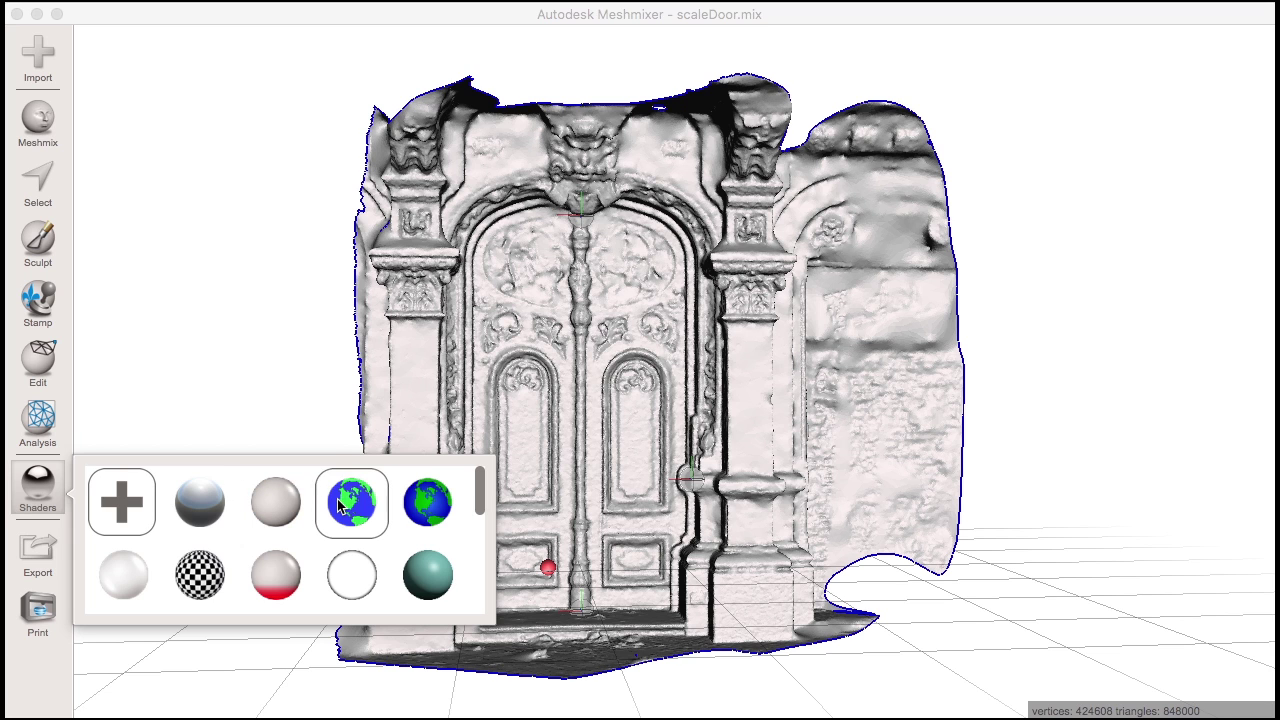
left_click_drag(340, 500, 360, 376)
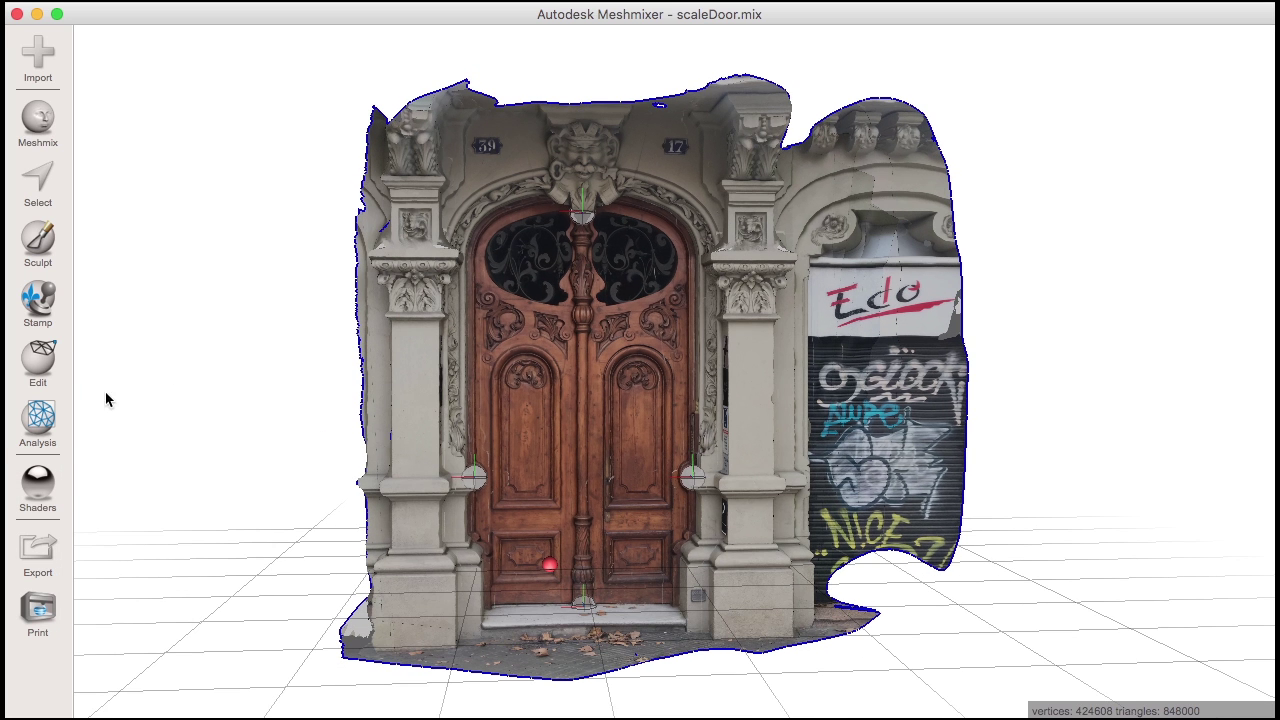
left_click(37, 420)
left_click(157, 86)
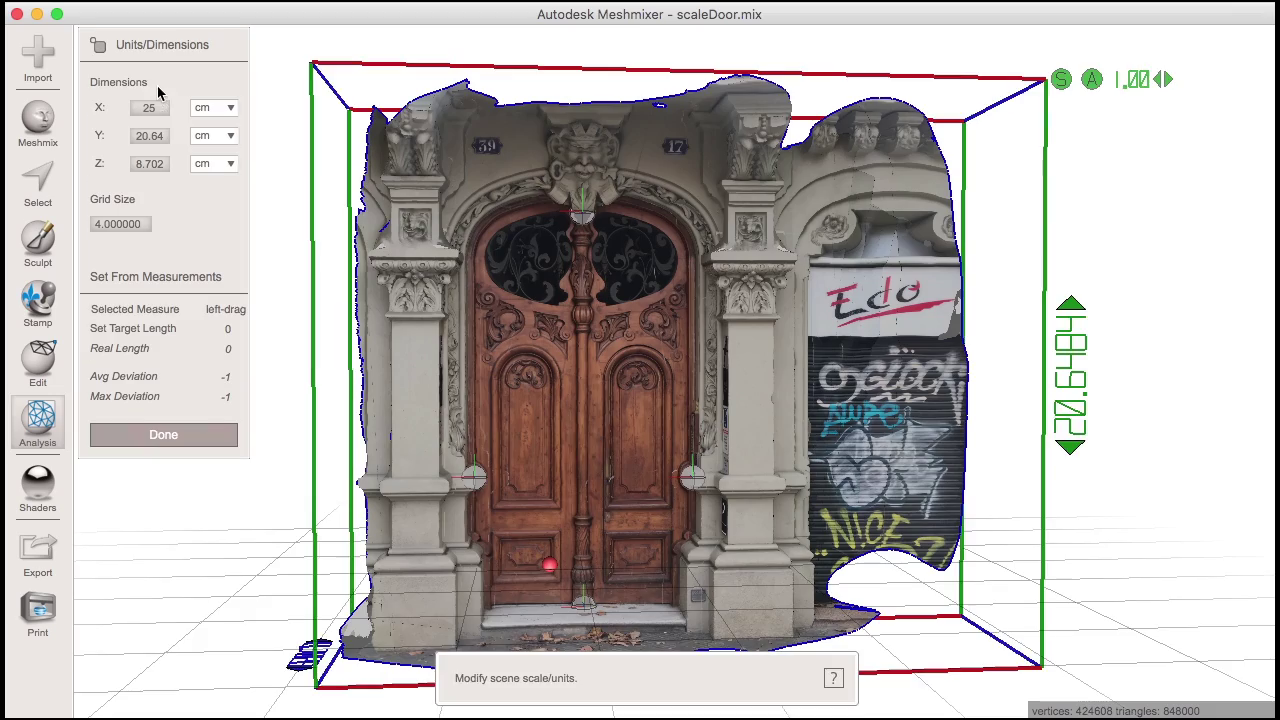
scroll(545, 245, "down", 5)
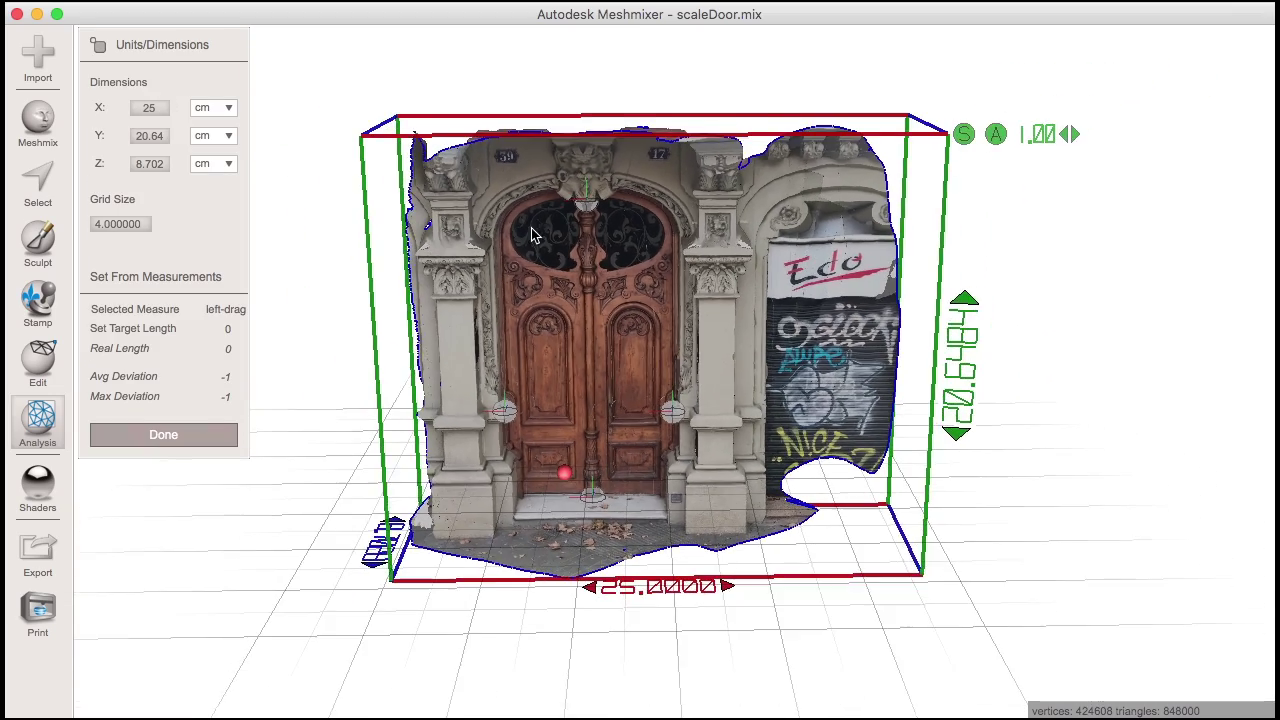
right_click_drag(513, 368, 545, 352)
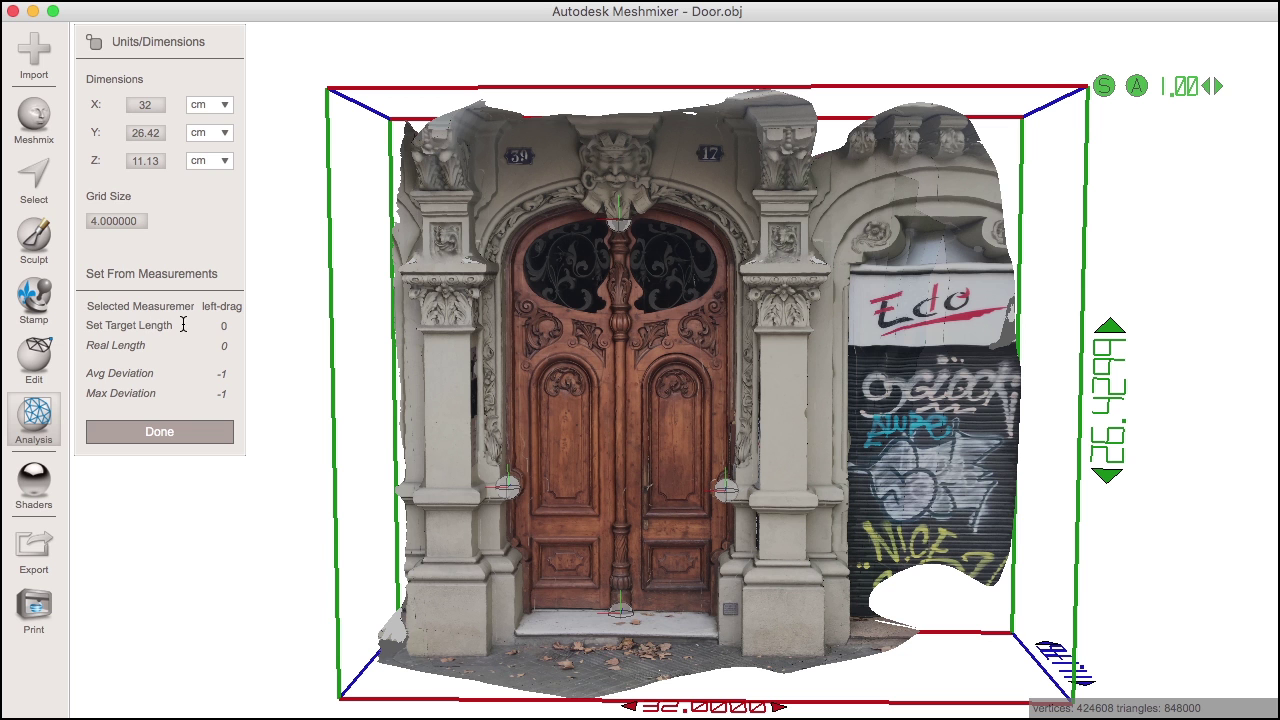
Step: Measure the door's height down its centre and set its target length to 244 cm
left_click_drag(618, 219, 621, 612)
left_click(250, 324)
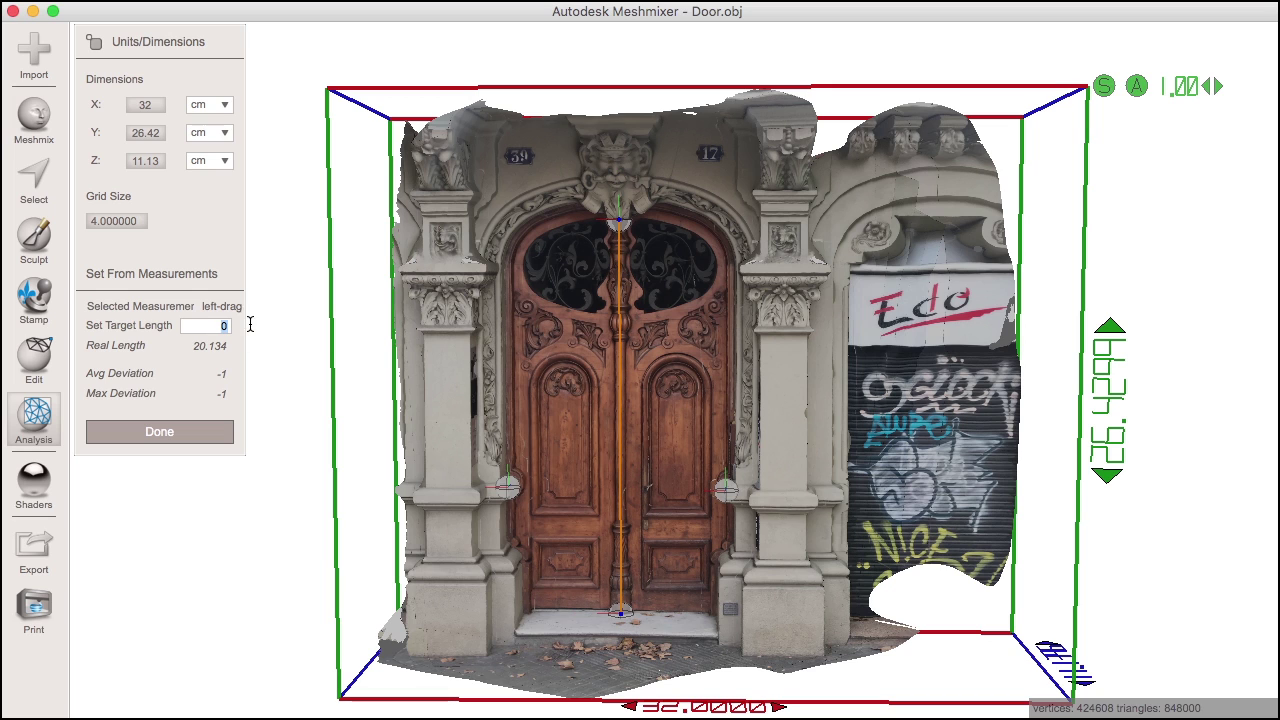
type("244")
key("Return")
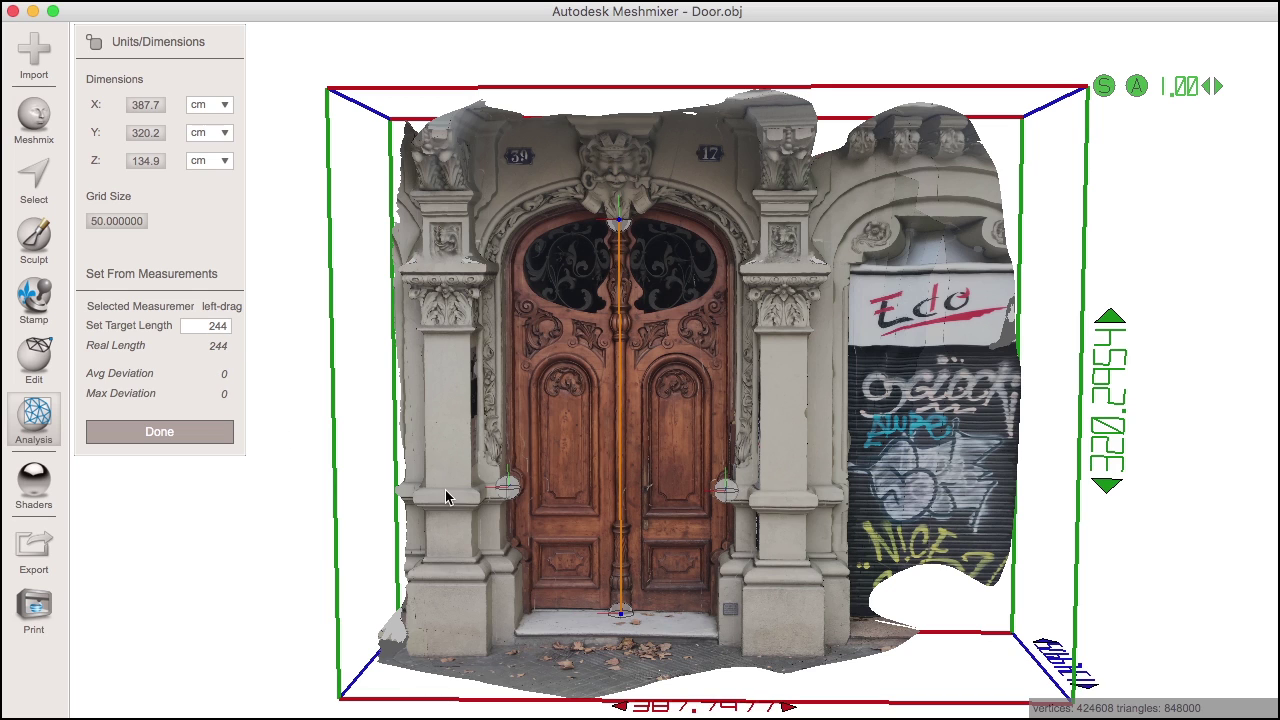
Step: Measure the width between the side pillars and set its target length to 129.75 cm
left_click_drag(695, 510, 726, 489)
left_click(218, 325)
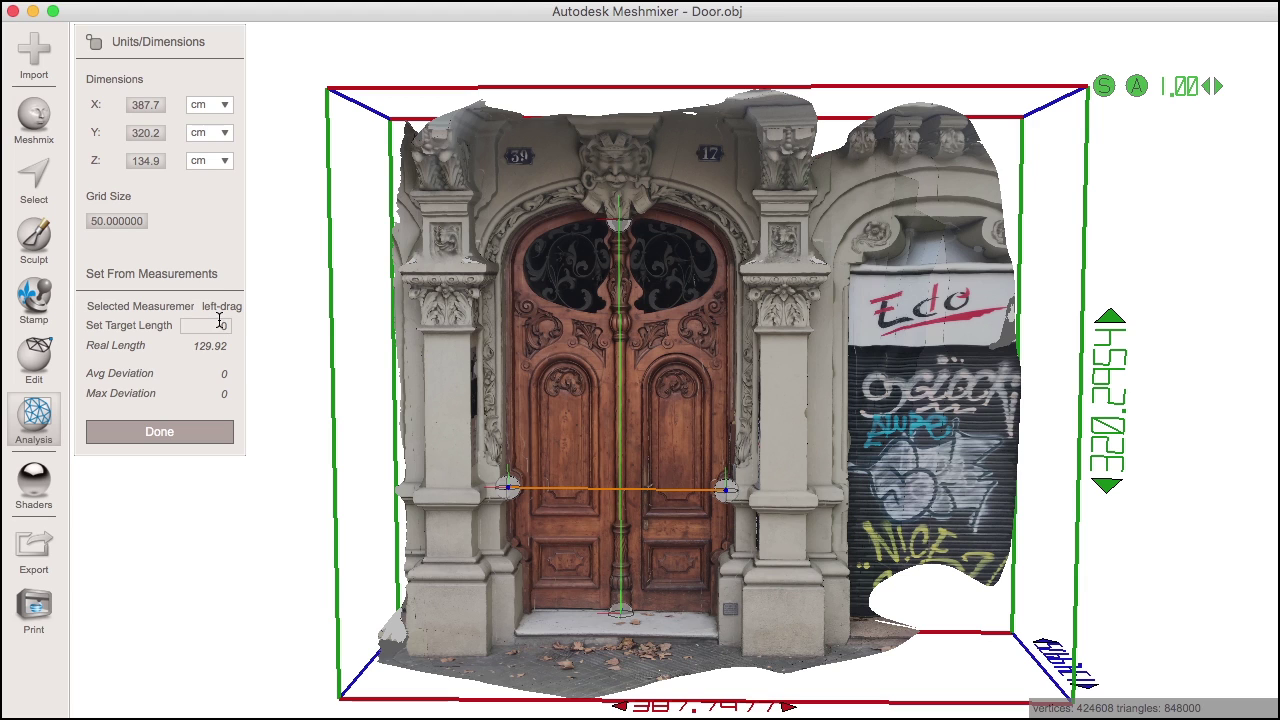
type("129.75")
key("Return")
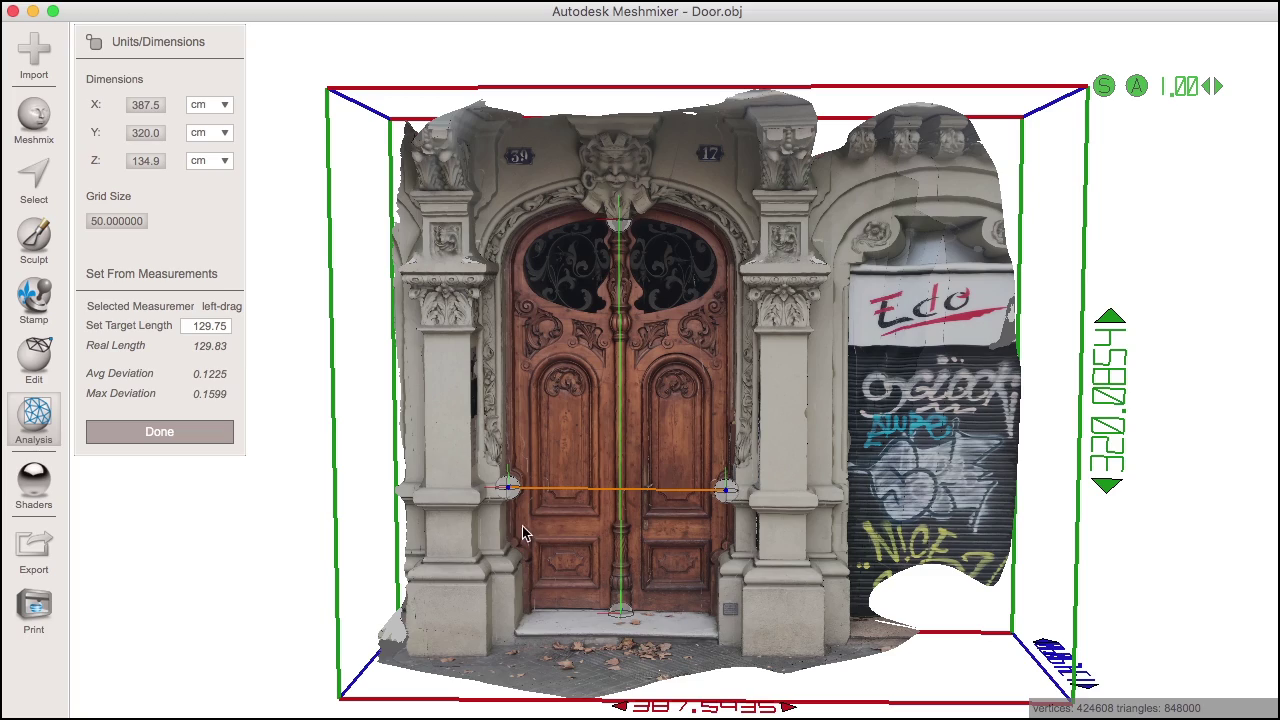
Step: Measure across the left door panel and set its target length to 41.5 cm
scroll(535, 500, "up", 5)
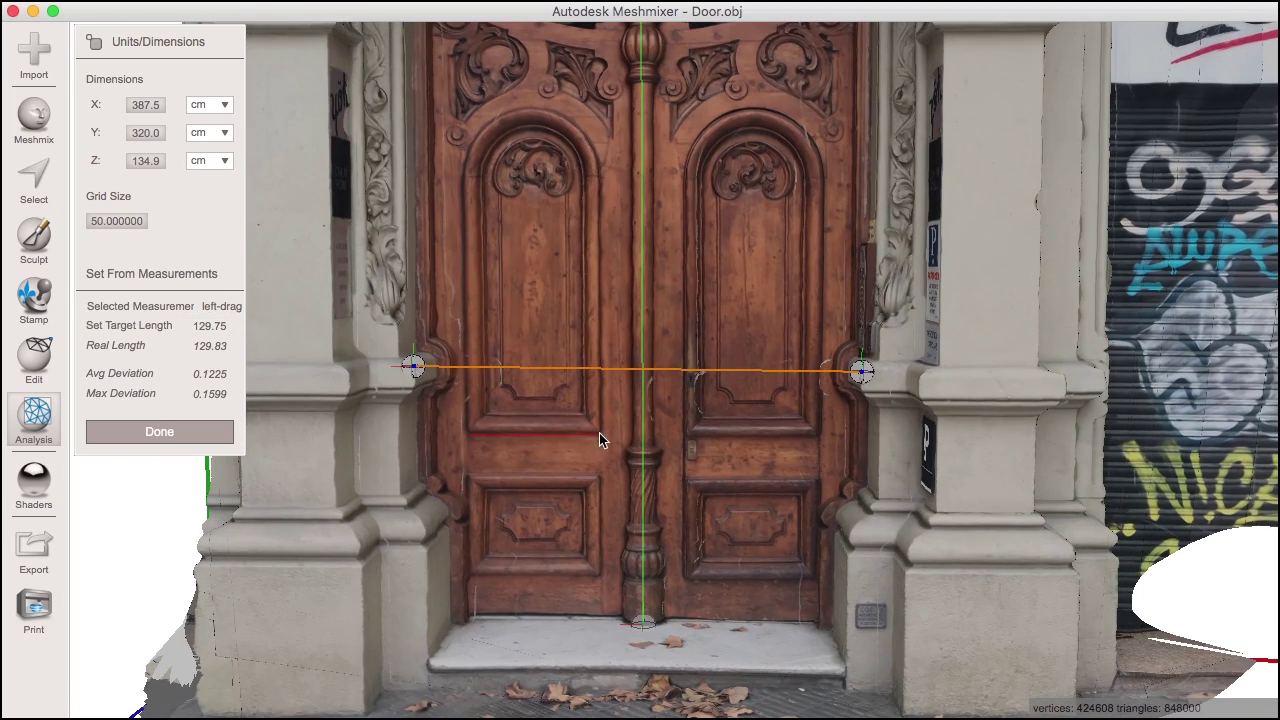
left_click_drag(599, 433, 599, 434)
left_click(212, 325)
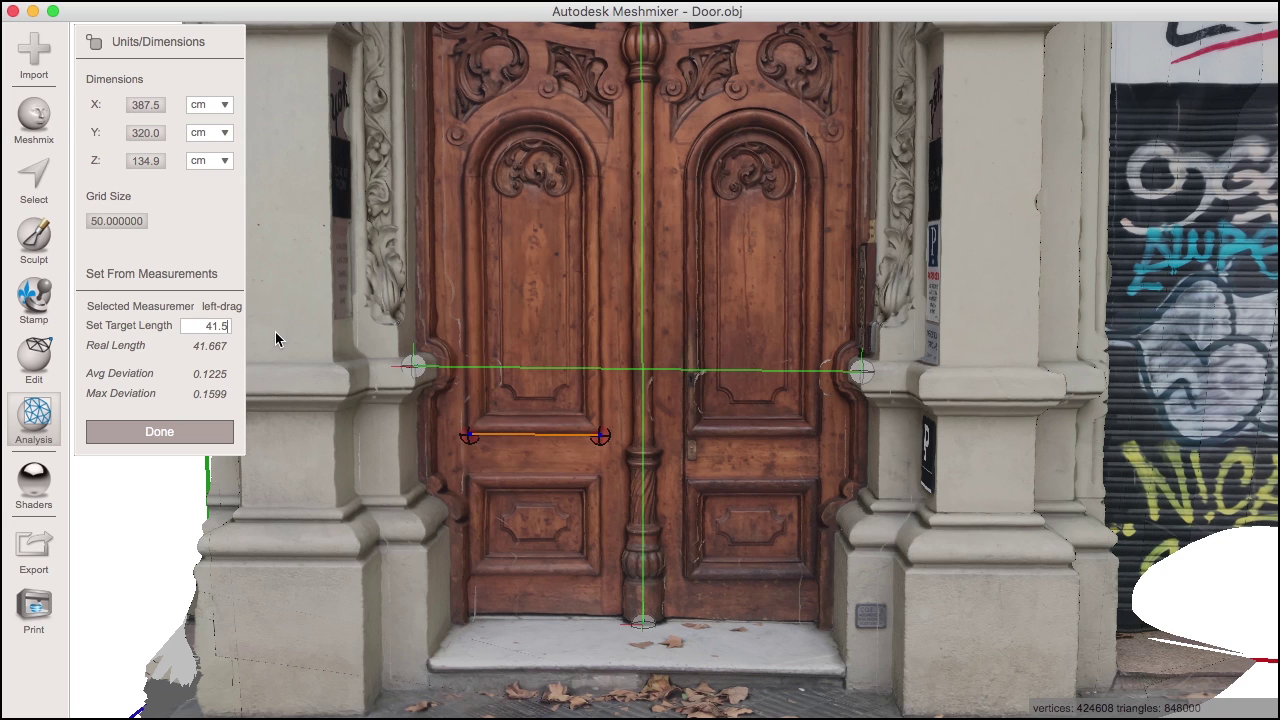
key("Return")
scroll(527, 489, "down", 3)
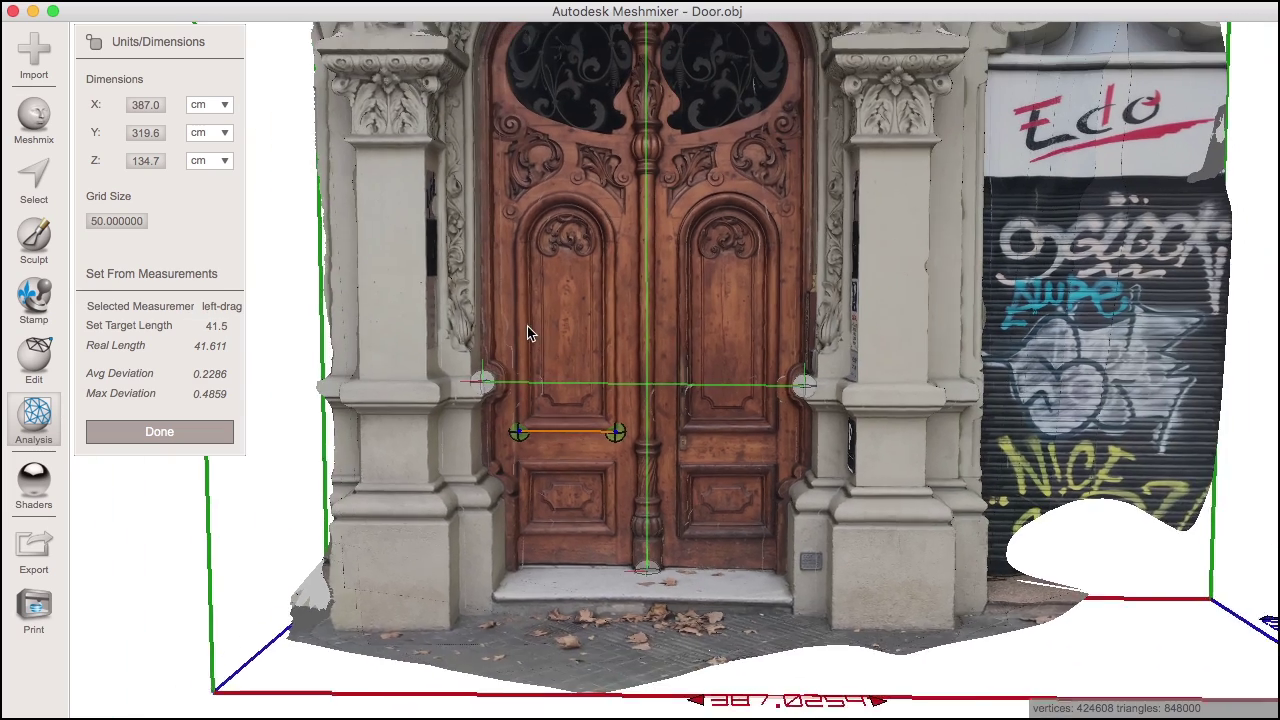
right_click_drag(527, 333, 580, 339)
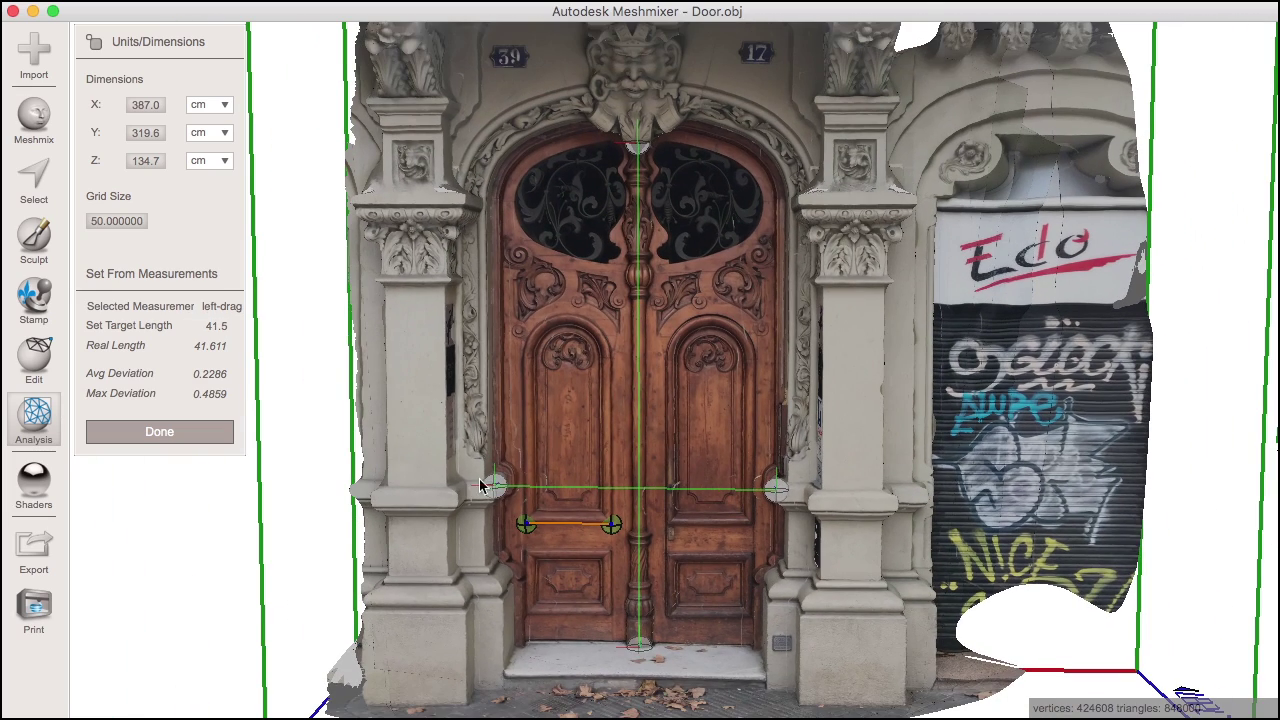